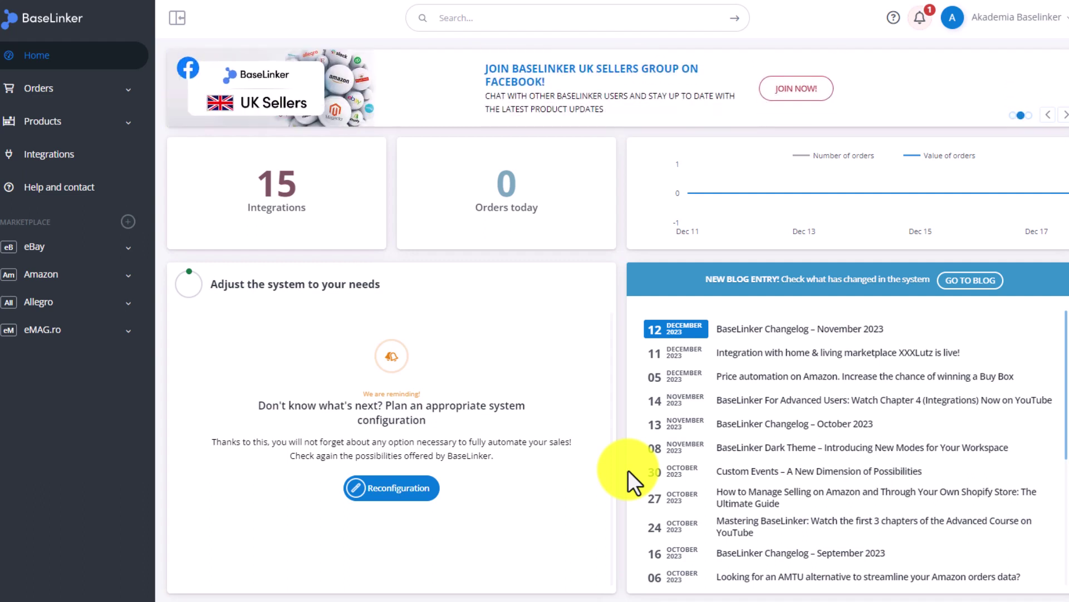
- Start a new integration and pick Skroutz from the marketplace search for 'skrou'
click(47, 154)
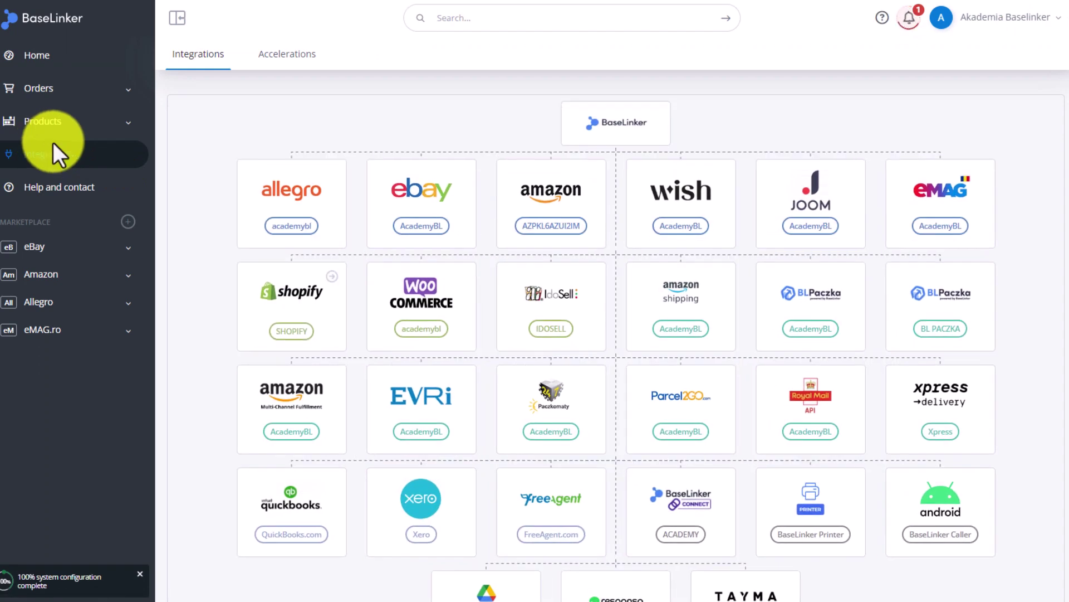
scroll(671, 254, down, 6)
click(1029, 324)
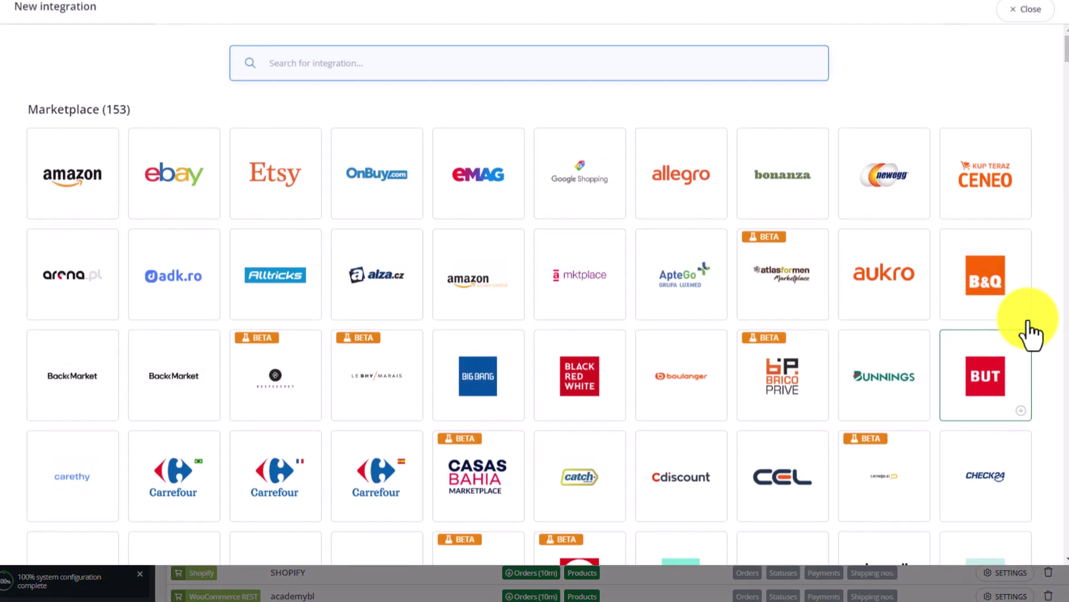
text(skrou)
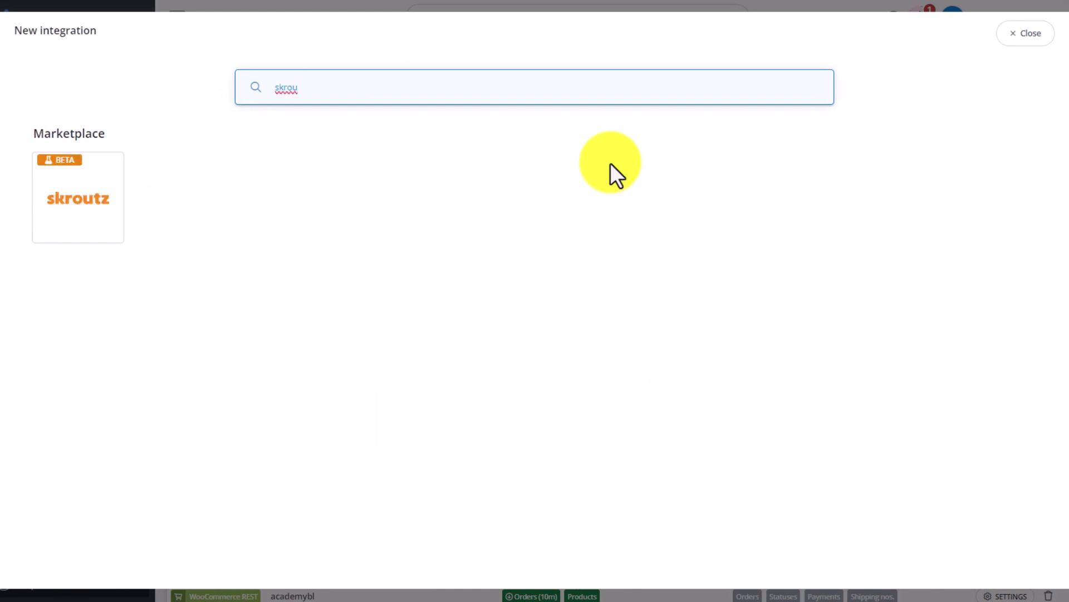
click(73, 186)
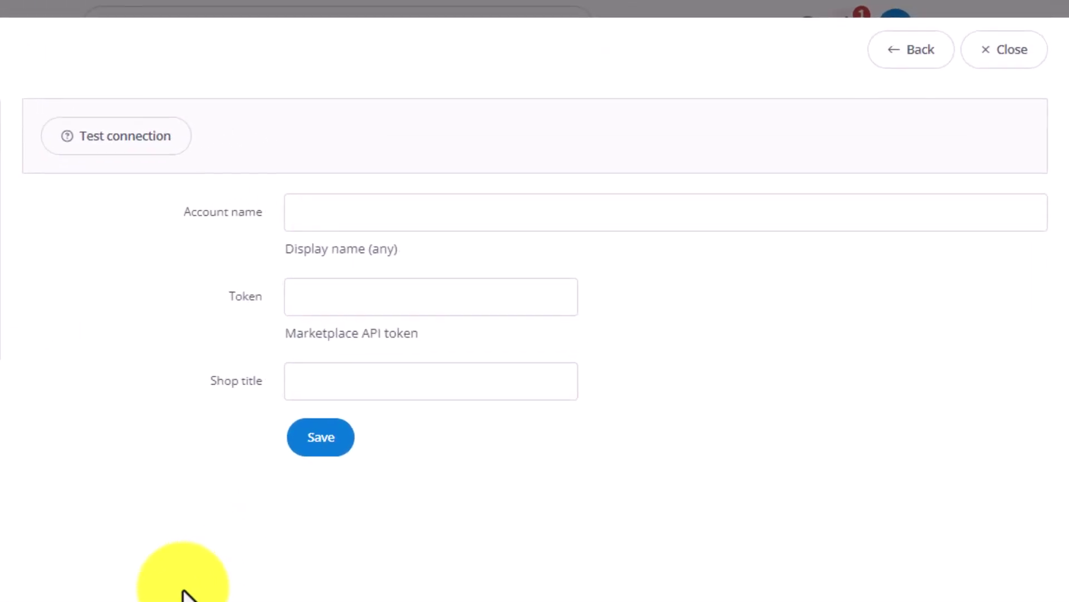
- Enter Shopname as both account name and shop title, then save the connection
click(435, 215)
text(Shopname)
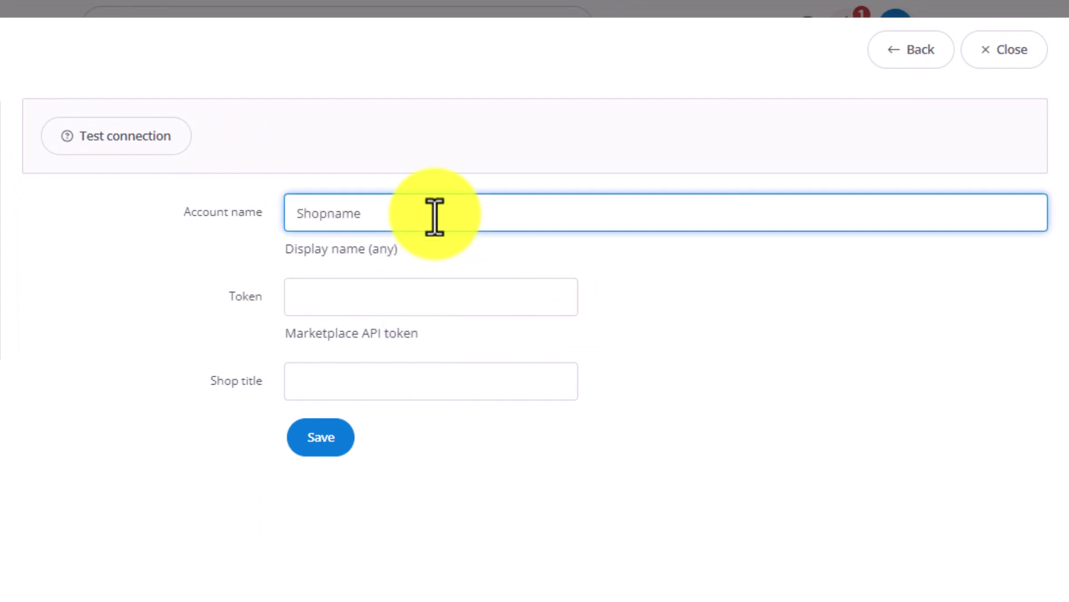
drag(435, 215, 223, 229)
key(ctrl+c)
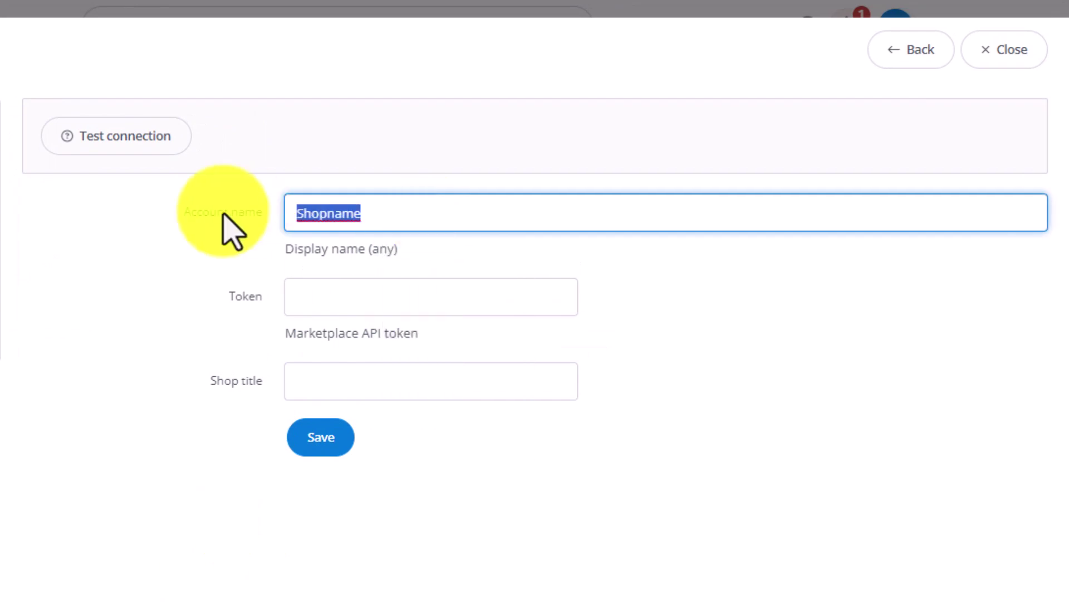
click(427, 381)
key(ctrl+v)
click(173, 350)
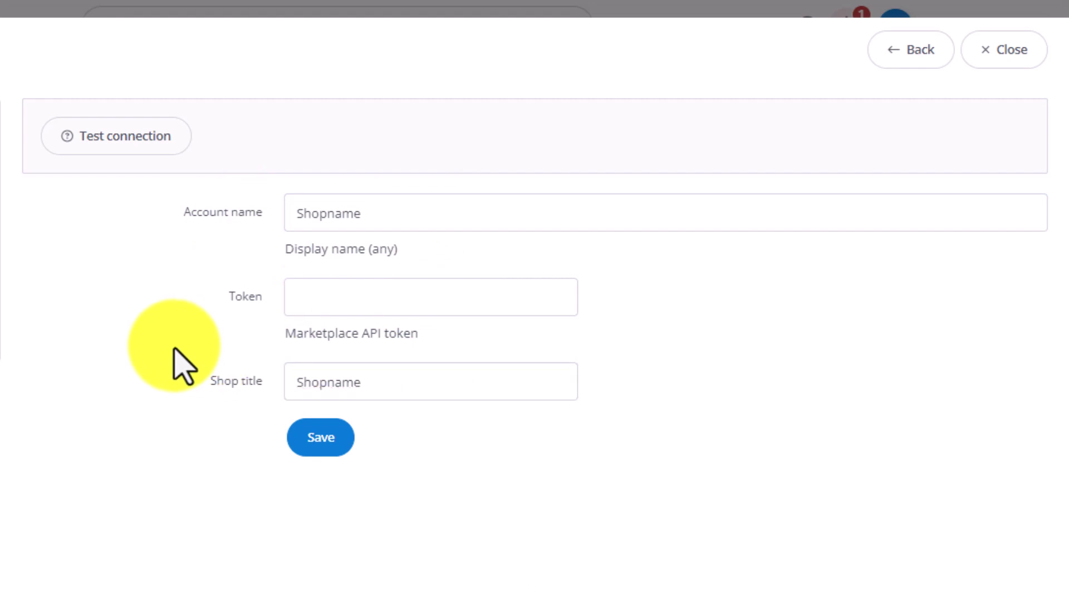
click(321, 437)
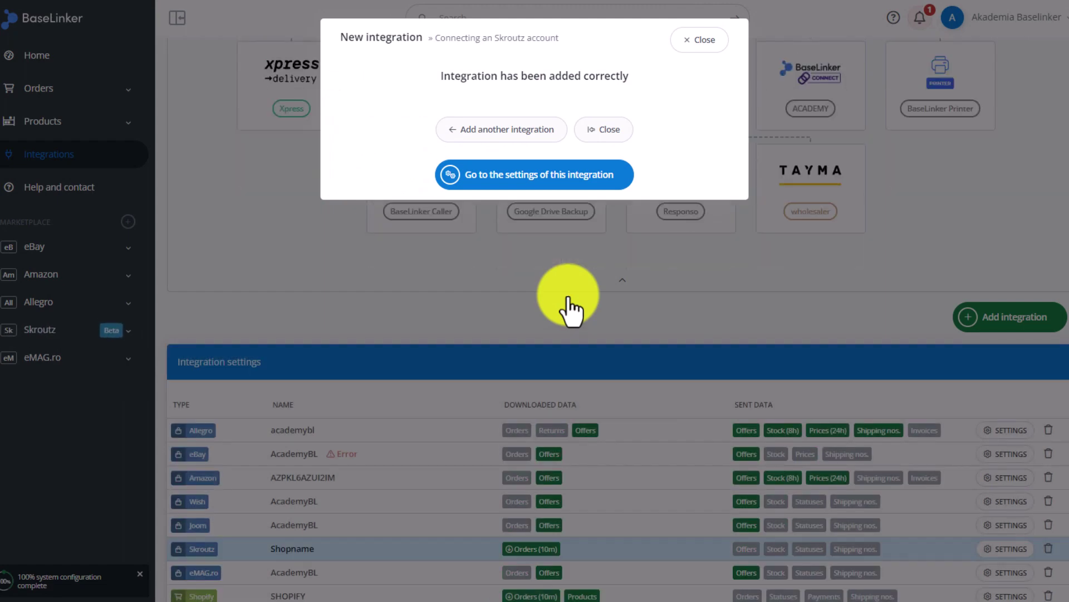
- Set Generate the offer file to Yes in the Skroutz listing settings and save
click(543, 185)
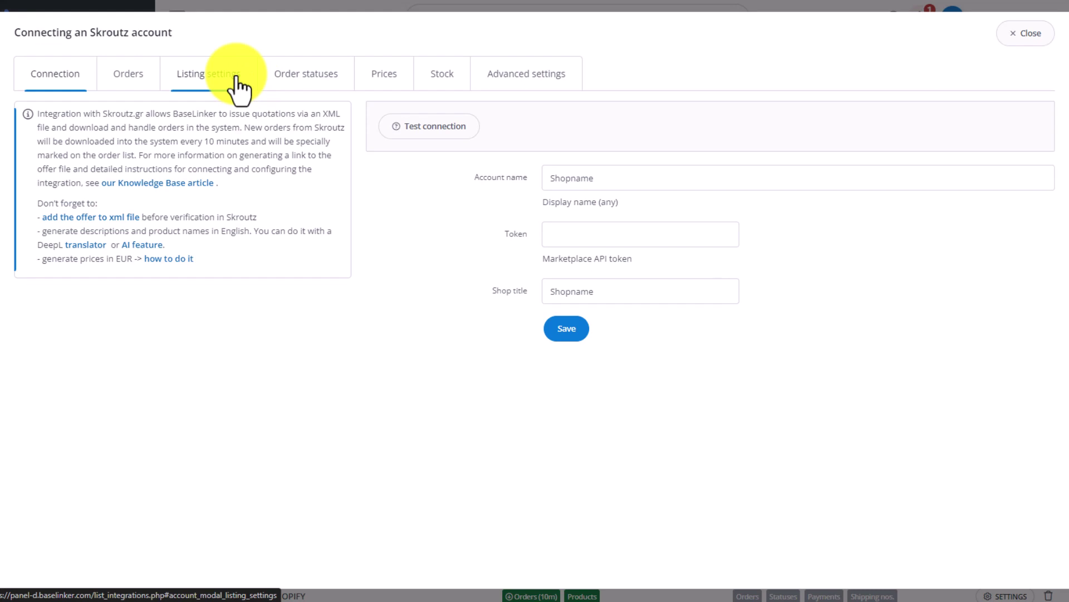
click(240, 86)
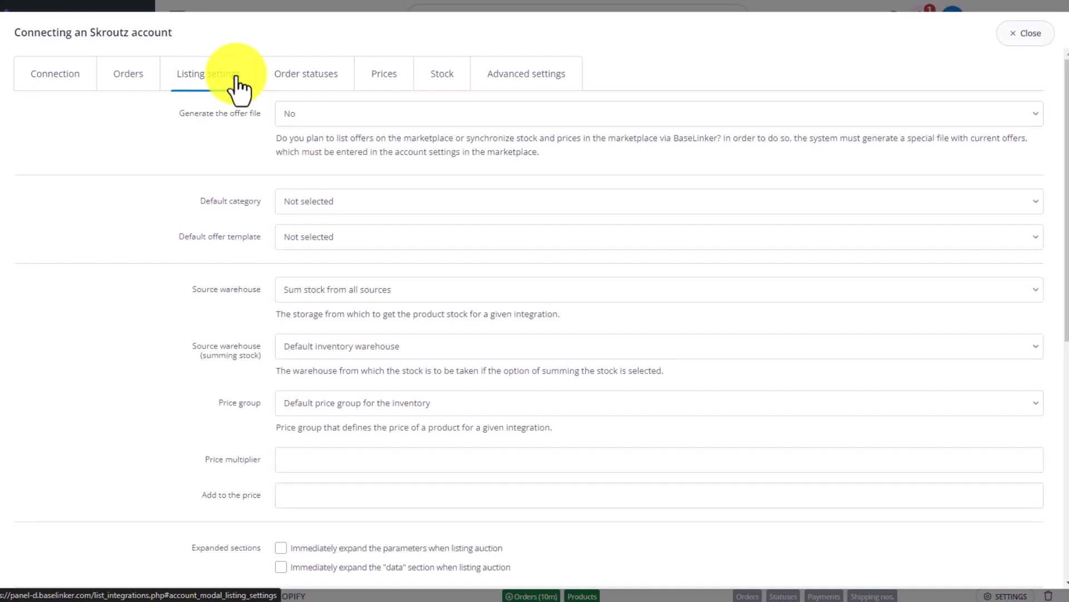
click(889, 111)
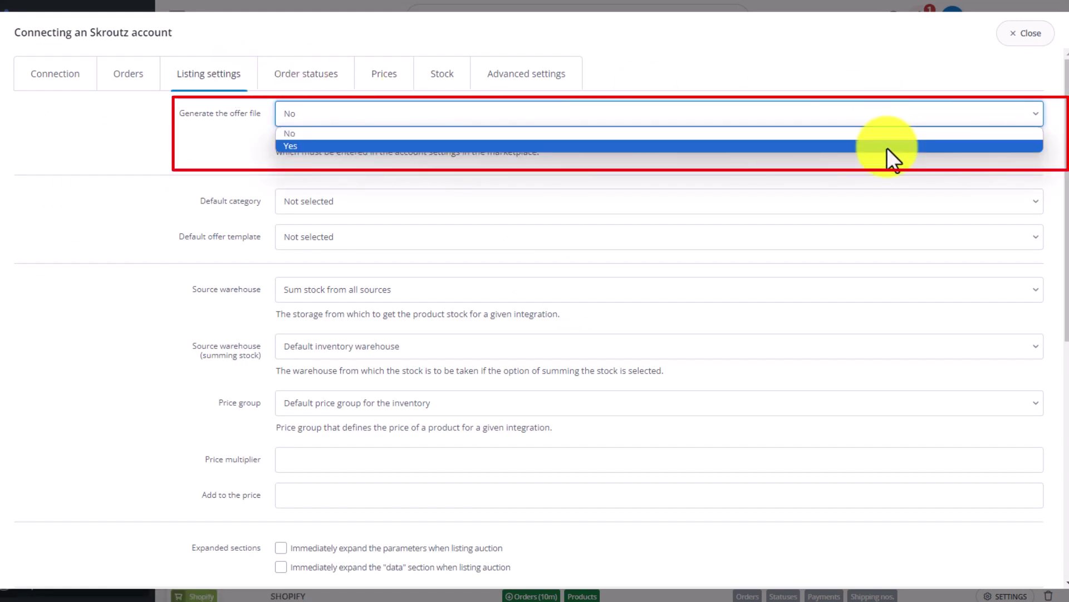
click(886, 147)
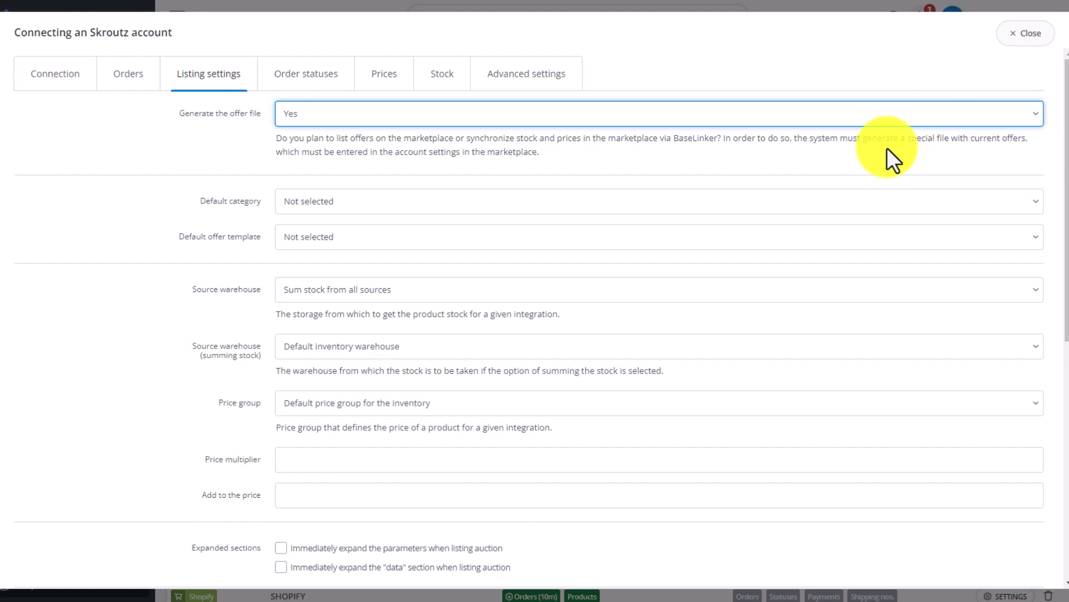
scroll(887, 148, down, 8)
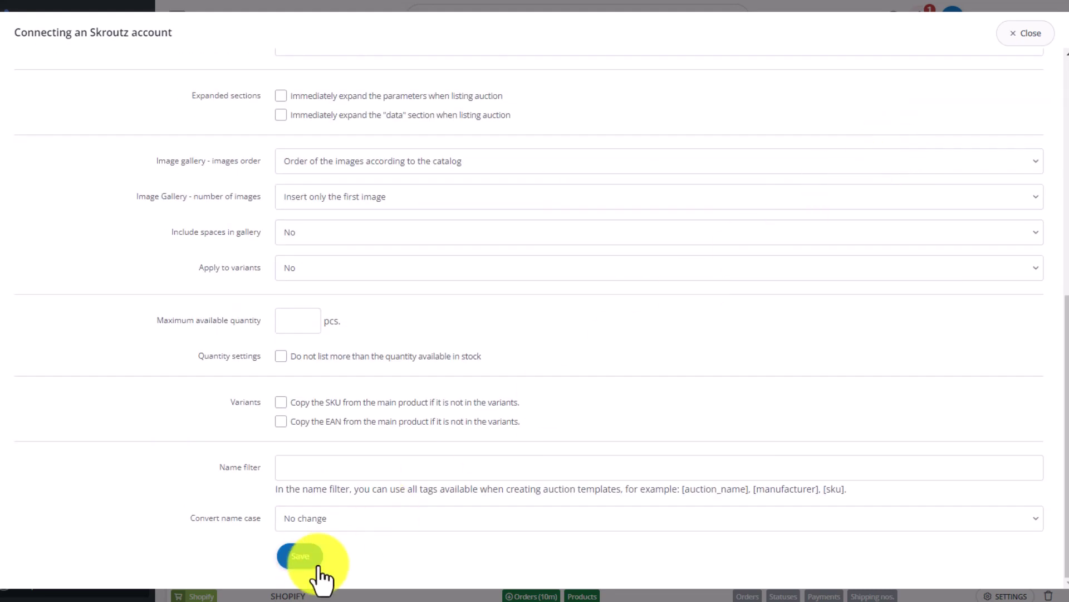
click(315, 569)
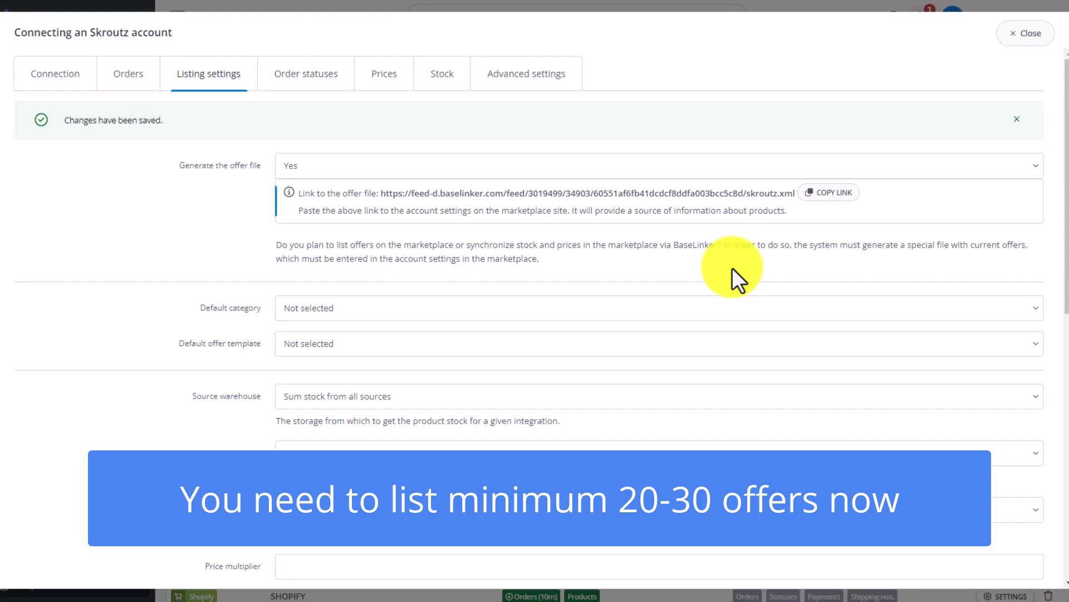
- On the Skroutz categories page, favourite Lawns under Home & Garden > Garden > Landscaping
click(1030, 38)
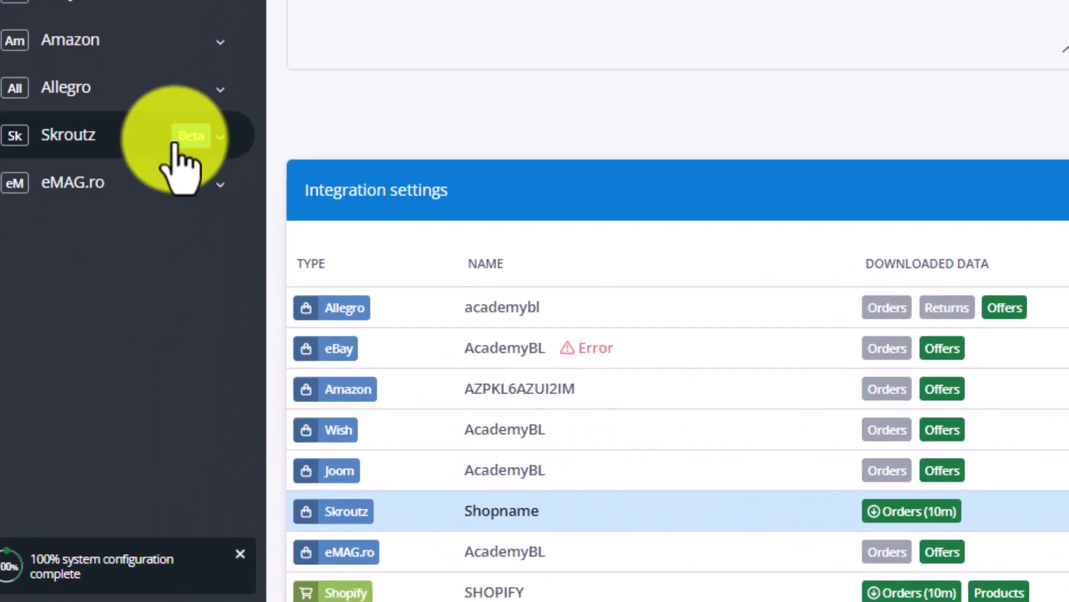
click(102, 332)
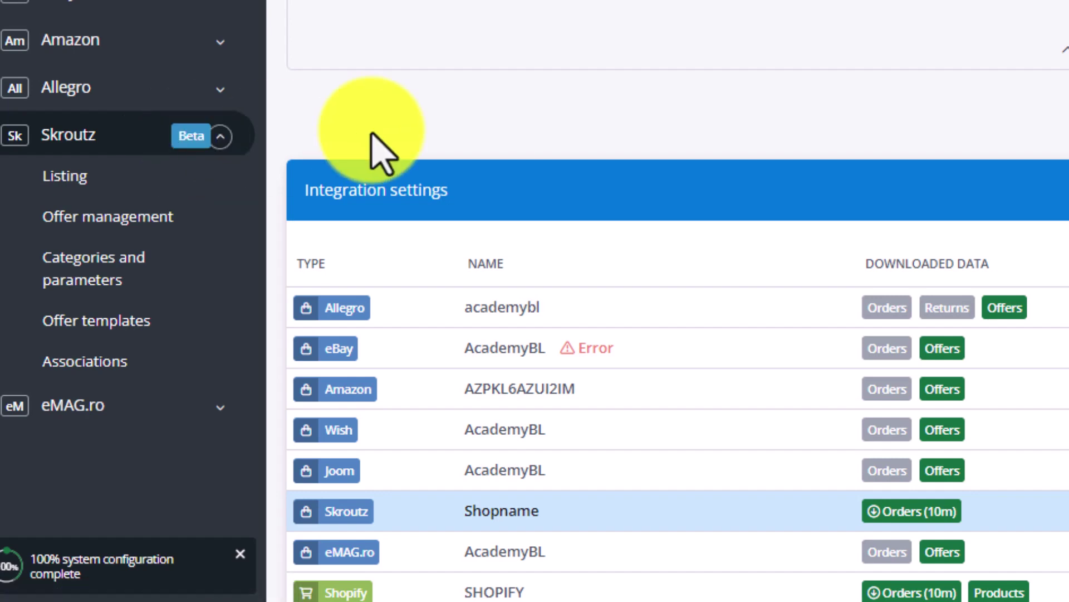
click(151, 259)
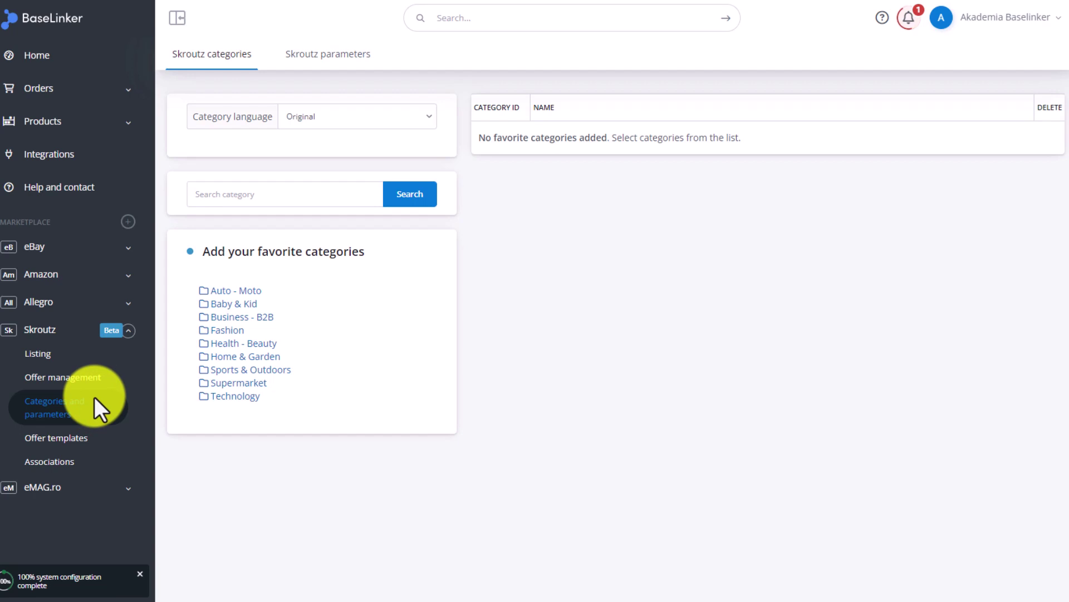
click(223, 357)
click(222, 392)
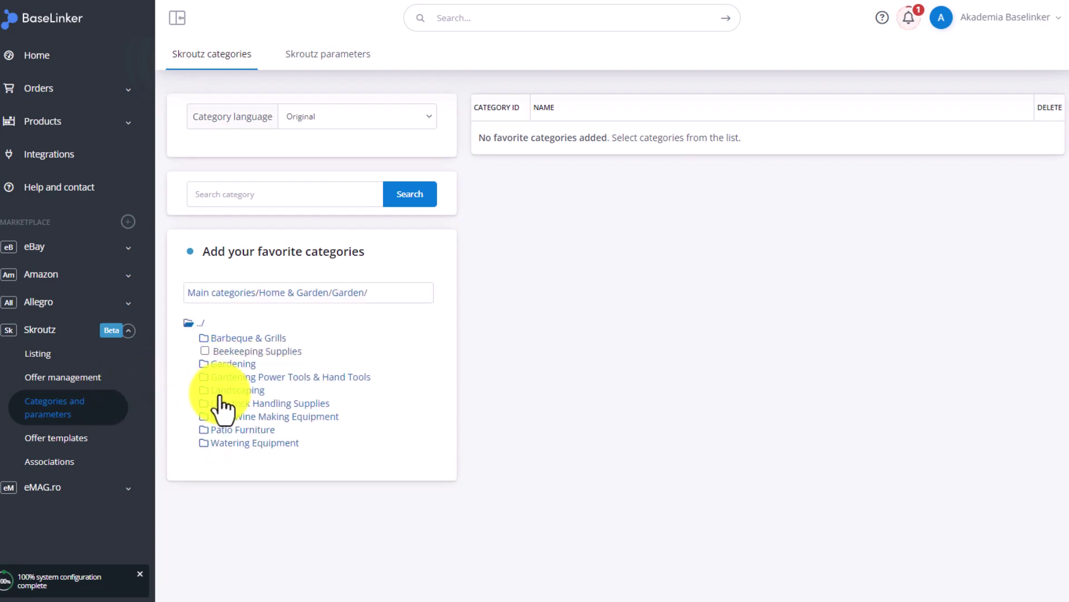
click(222, 392)
click(204, 404)
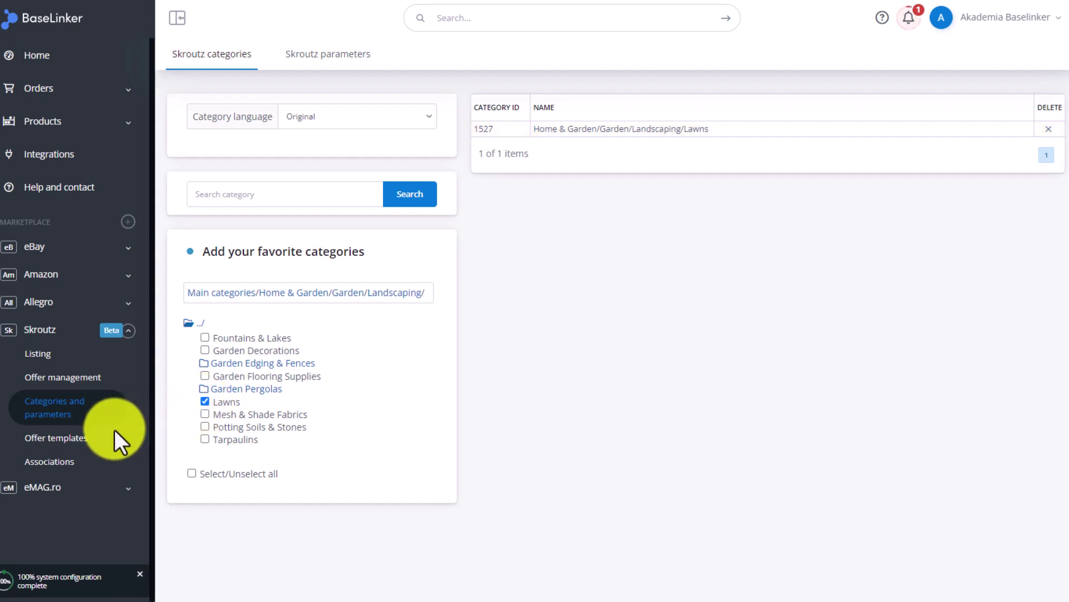
- Create and save a new offer template named '1' containing the [description] tag
click(85, 440)
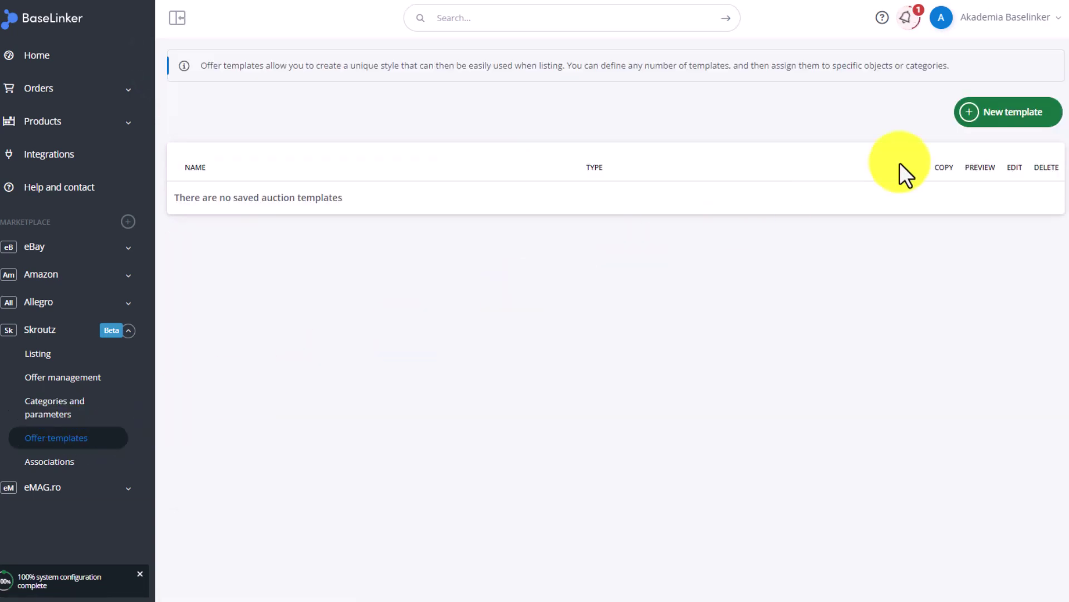
click(1028, 112)
click(523, 212)
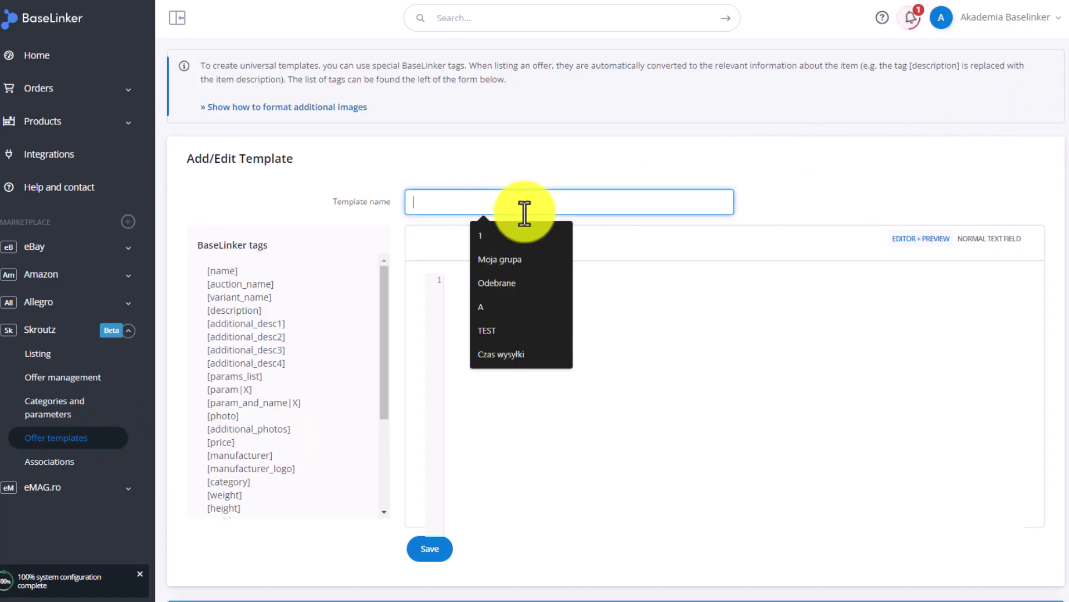
text(1)
click(525, 297)
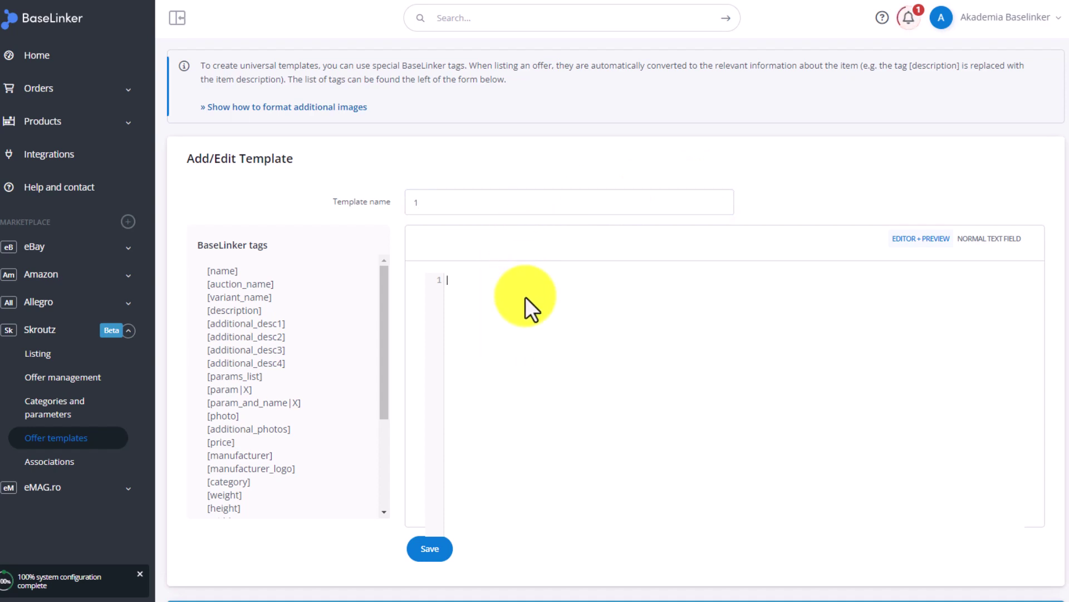
click(234, 310)
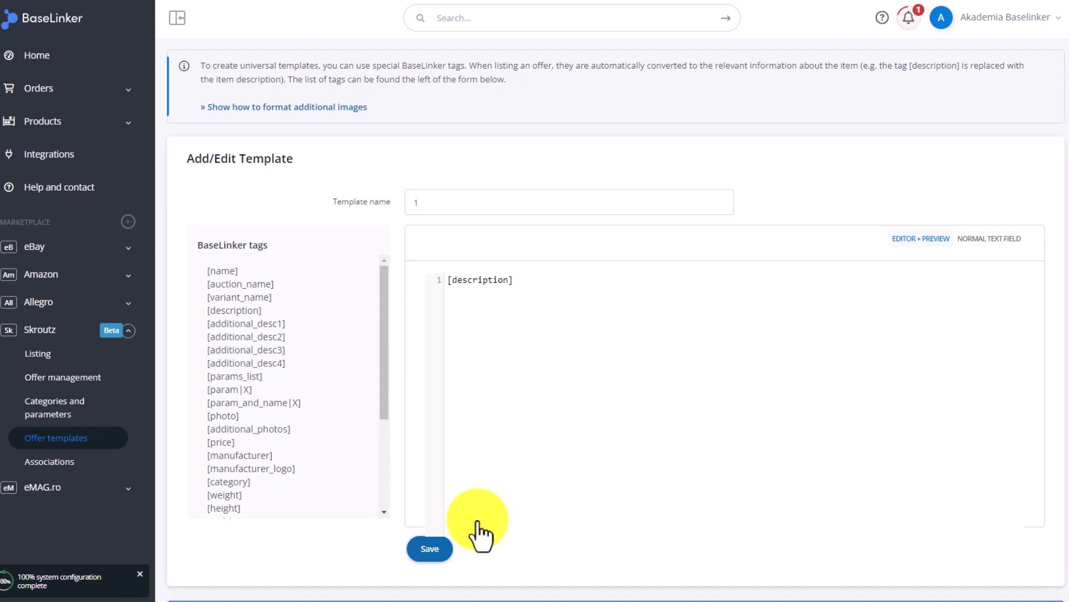
click(427, 551)
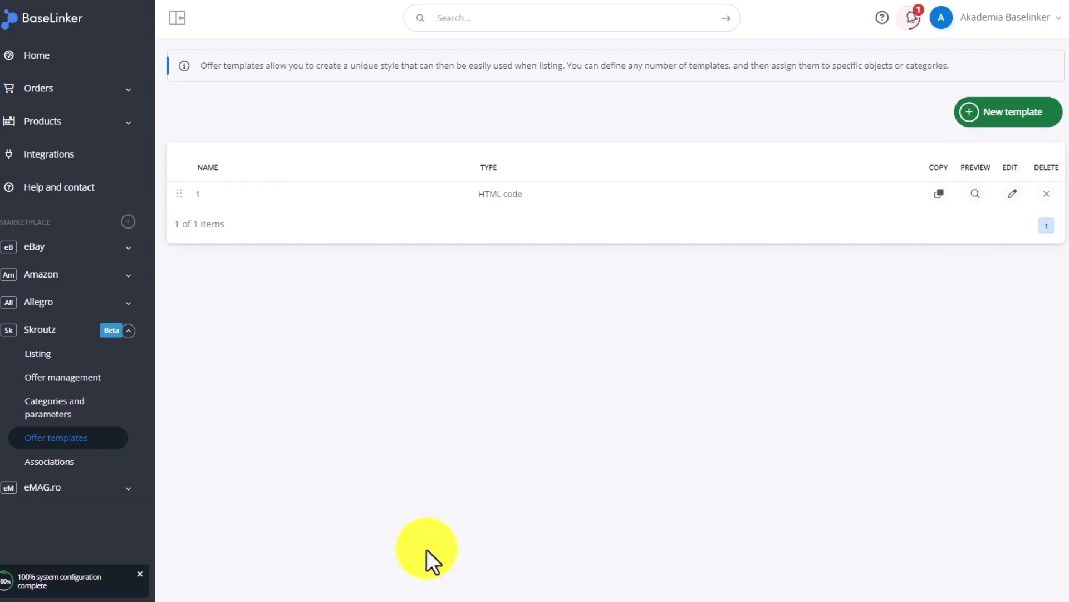
- List all items from the Default (Inventory) storage and tick the Samsung S23 product
click(62, 359)
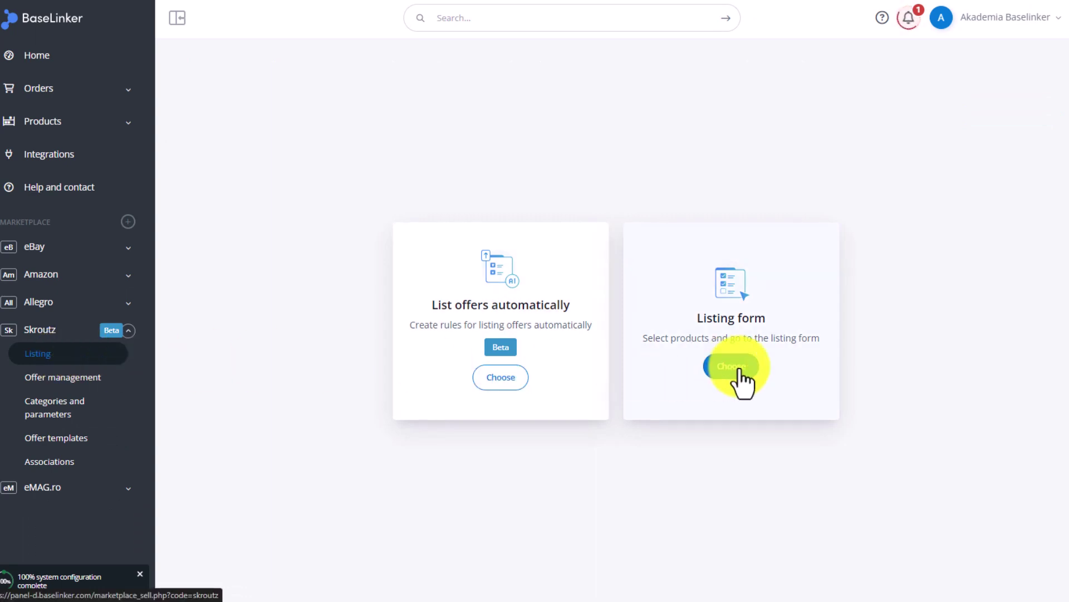
click(737, 368)
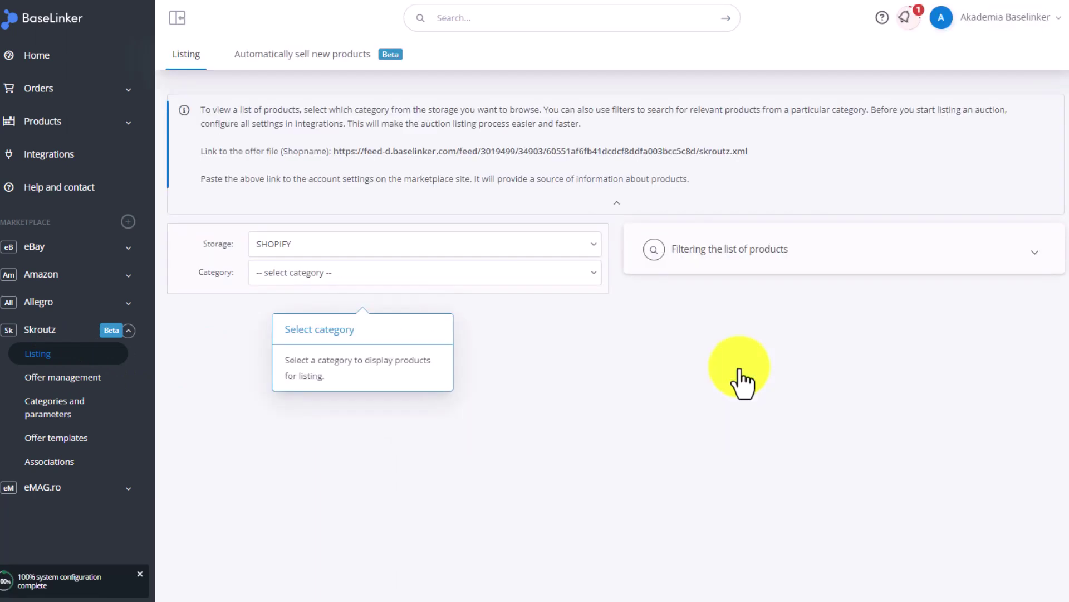
click(552, 245)
click(388, 302)
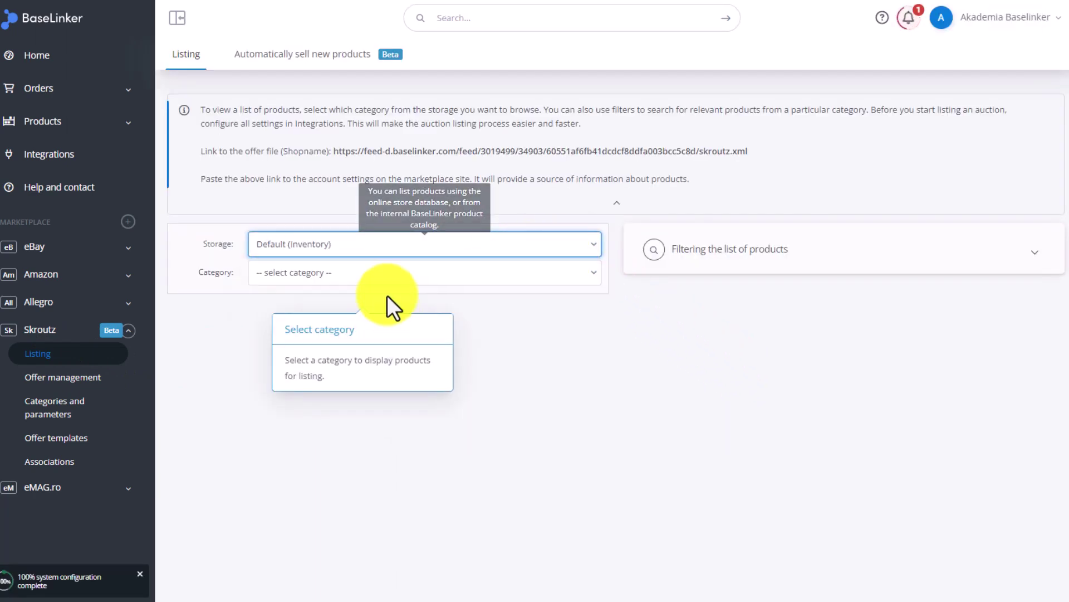
click(386, 273)
click(368, 304)
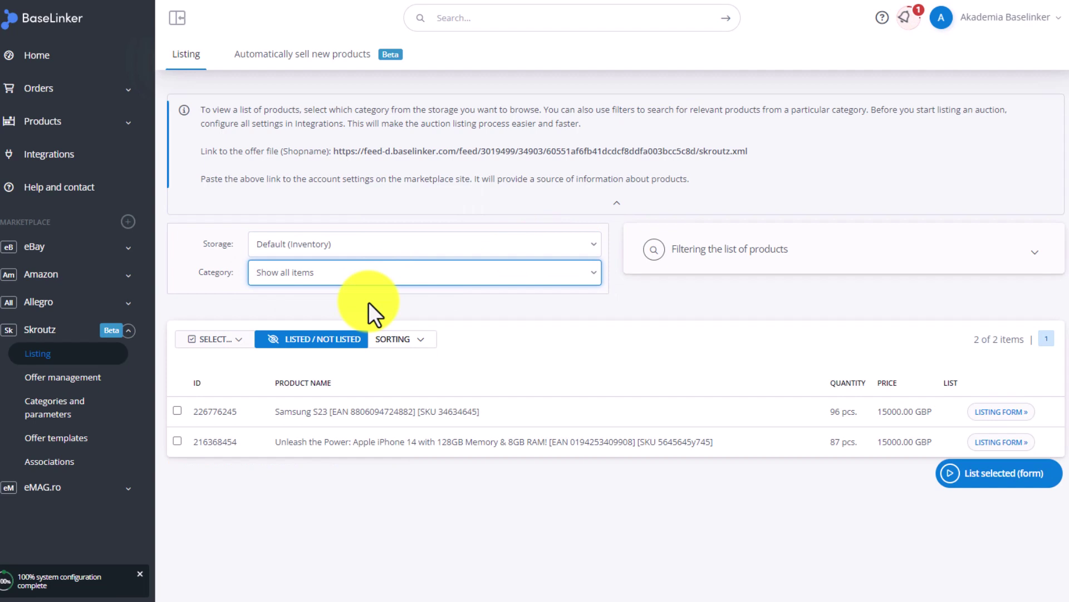
click(177, 410)
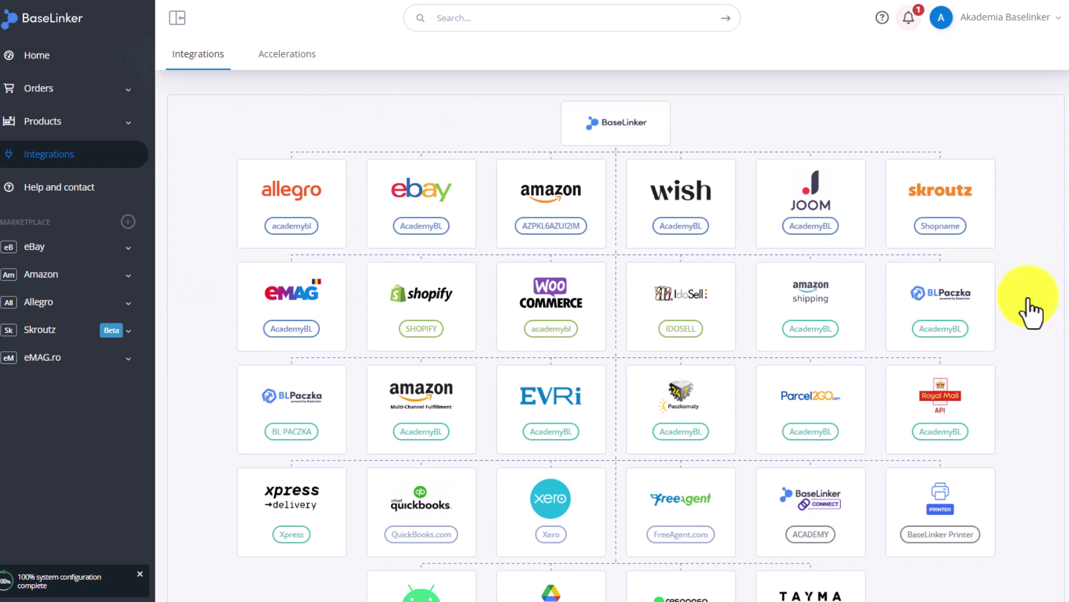
- Copy the skroutz.xml offer file link from the Skroutz account's Listing settings tab
click(964, 223)
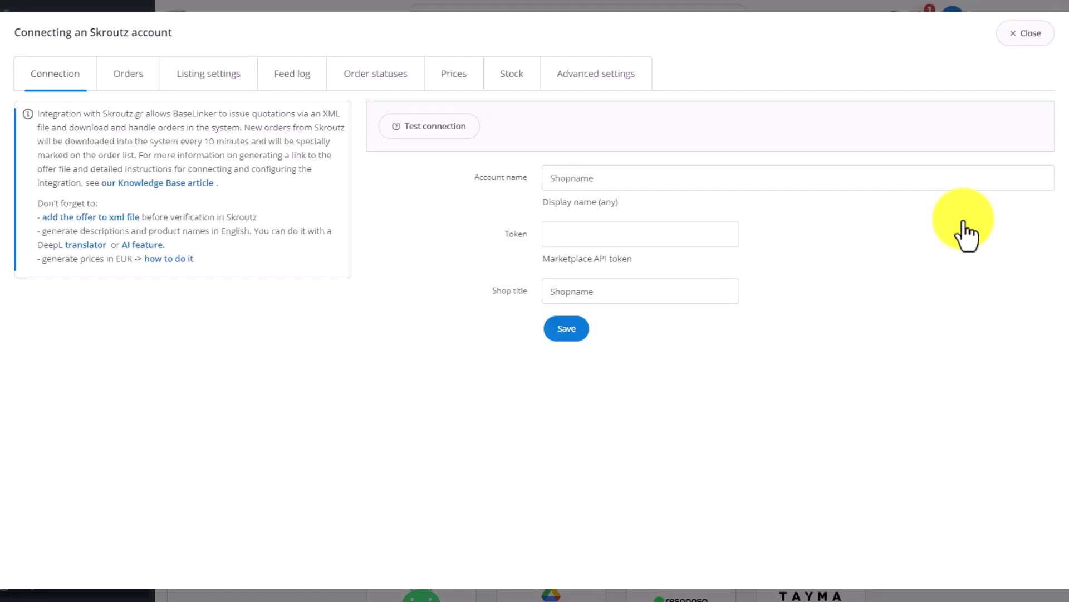
click(228, 78)
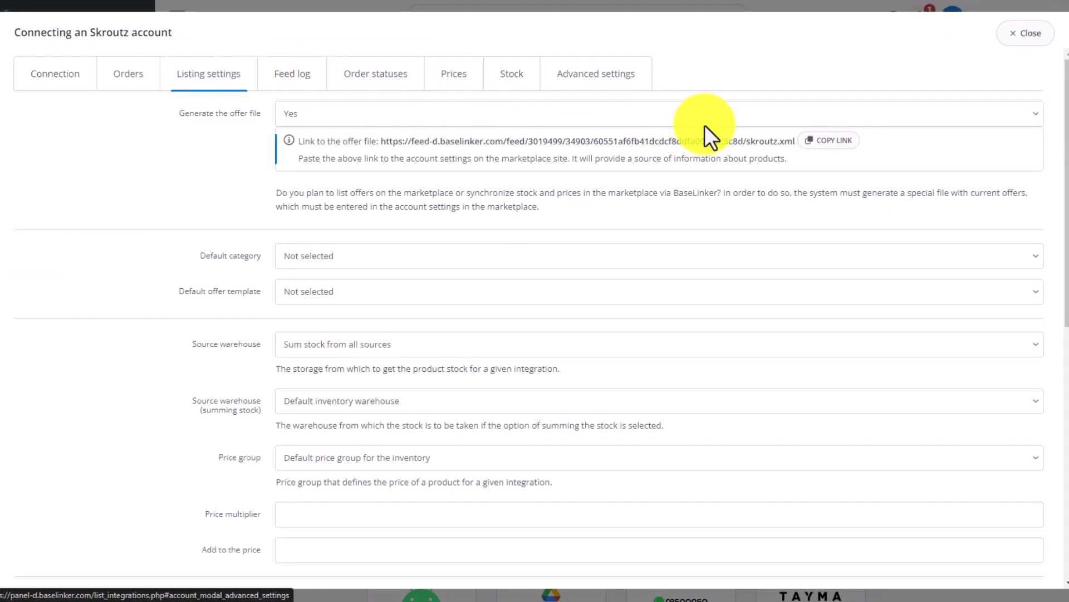
click(836, 144)
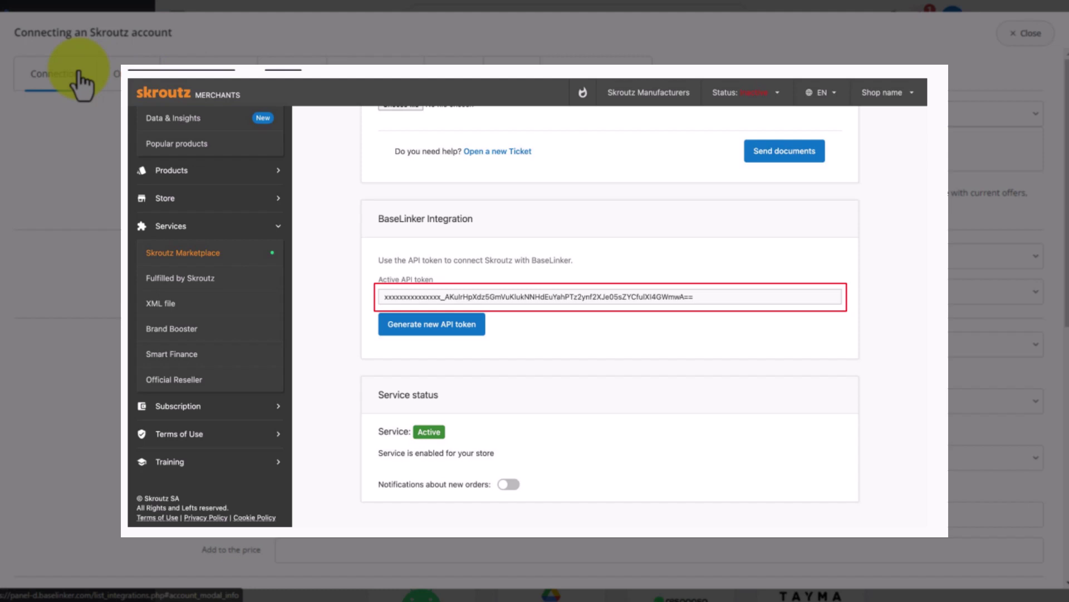
- Return to the Connection tab of the Skroutz account dialog
click(81, 83)
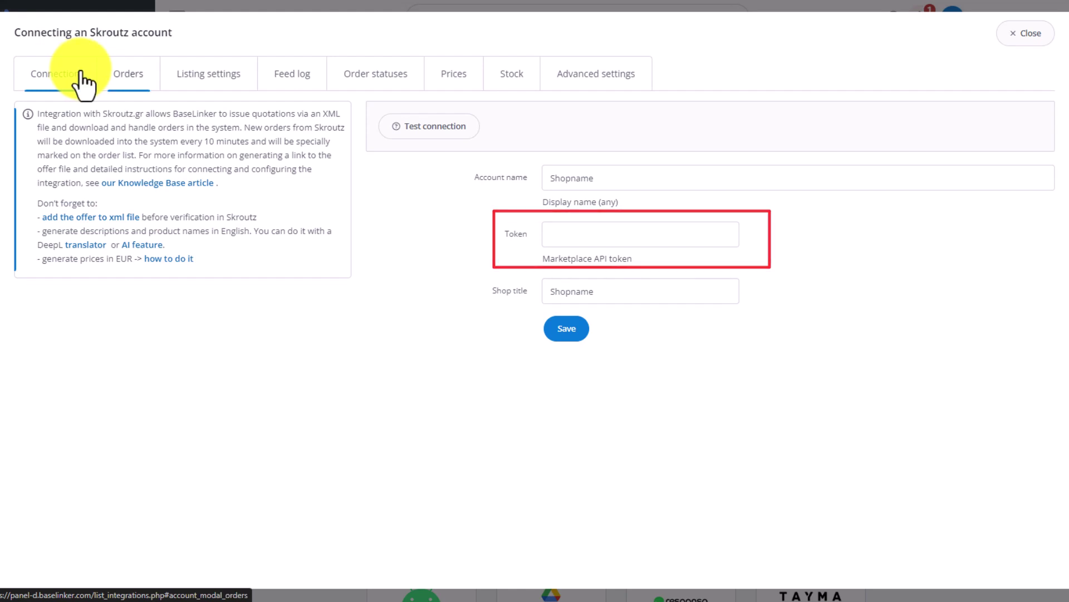
- In the Skroutz order settings, keep New as fetched-order status and keep offer names
click(144, 83)
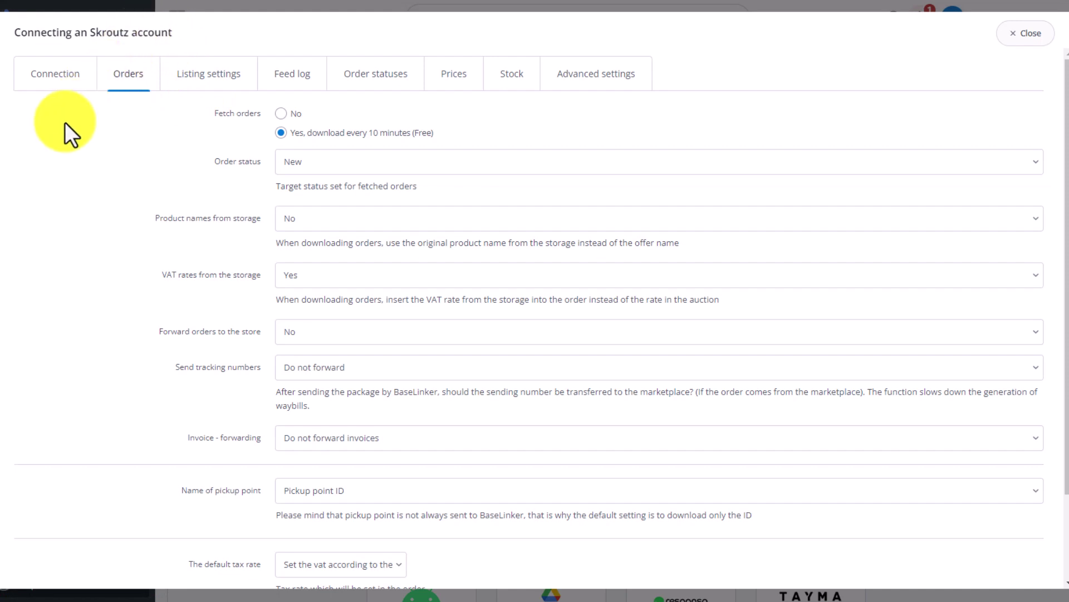
click(862, 167)
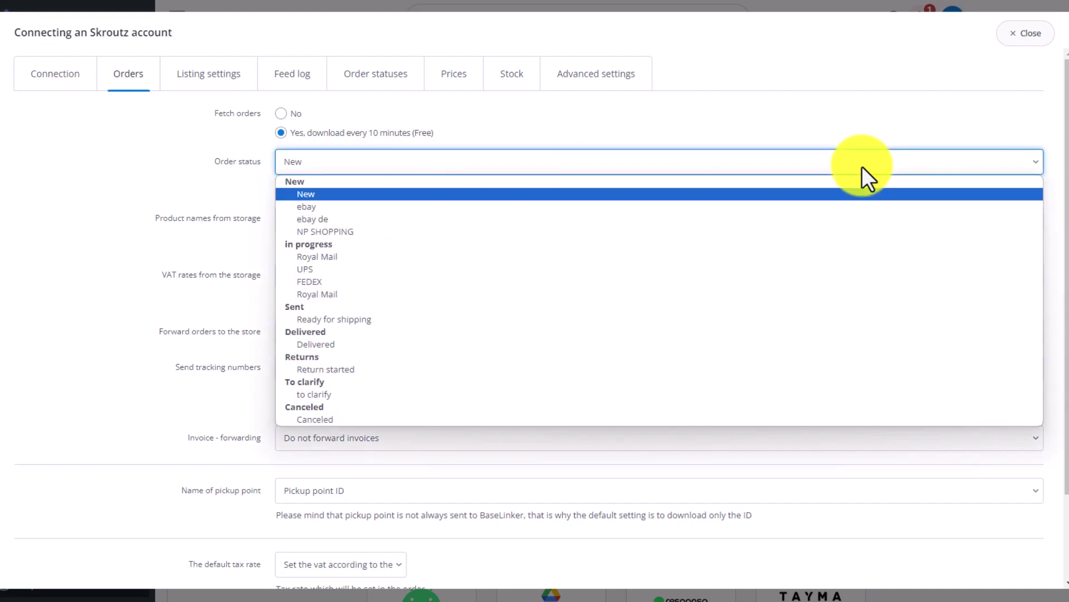
click(861, 167)
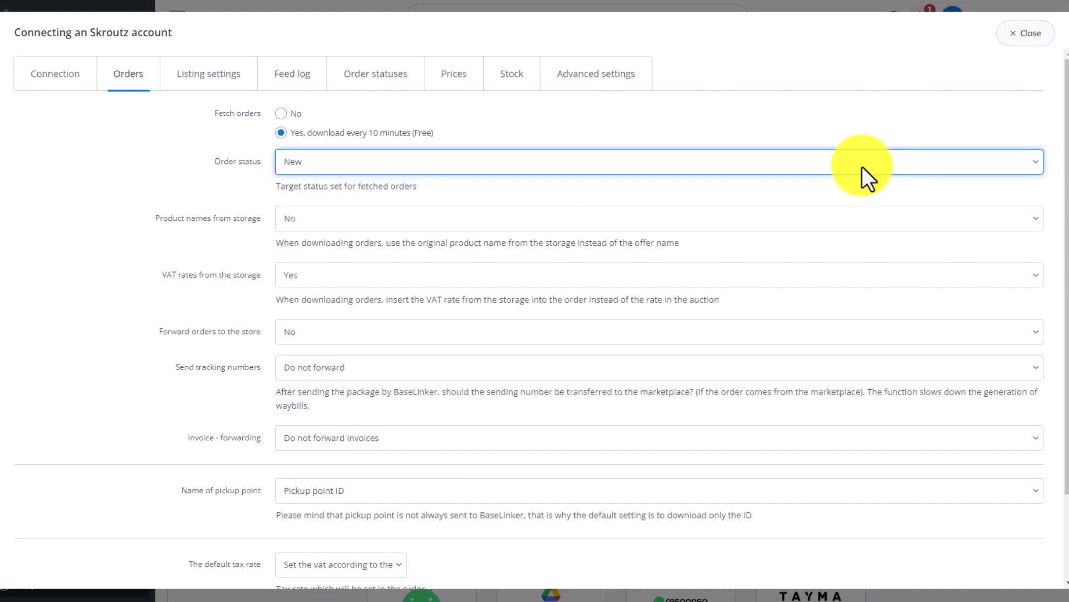
click(837, 215)
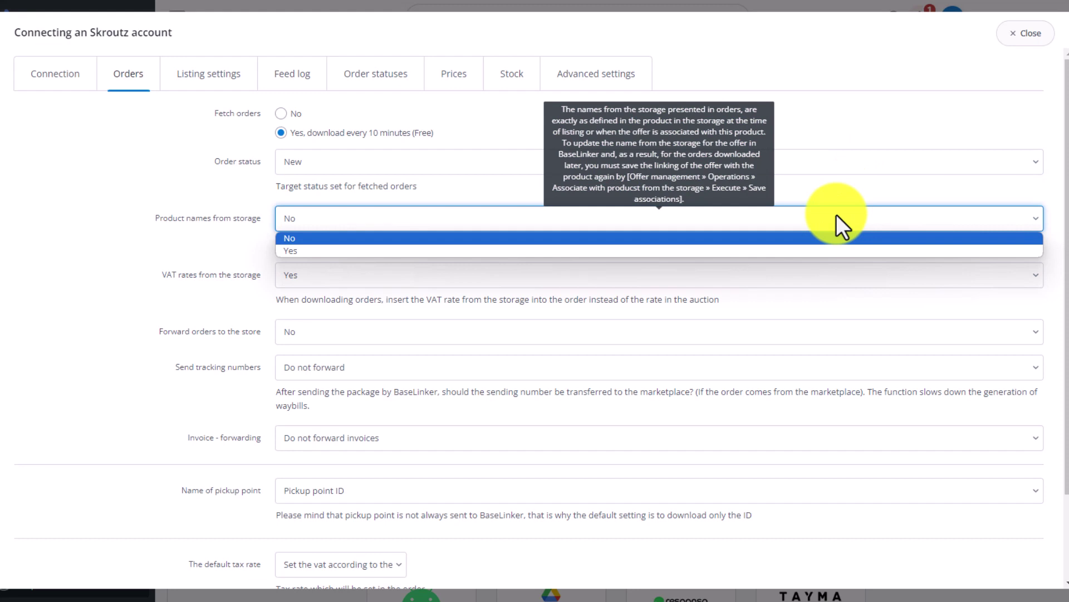
click(836, 214)
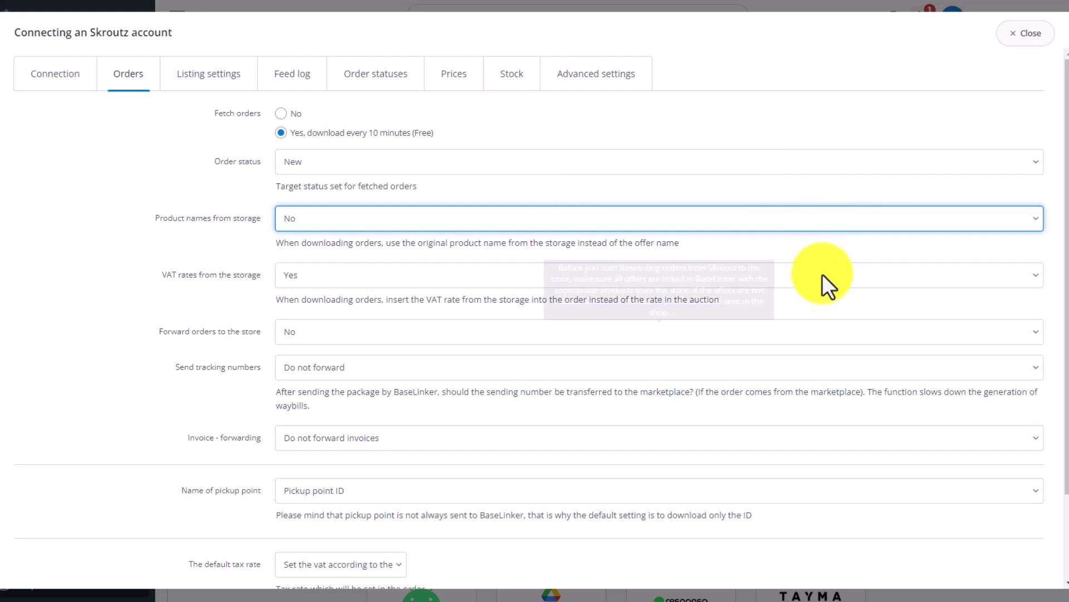
- Set Forward orders to the store to Yes and push invoices automatically once created
click(810, 331)
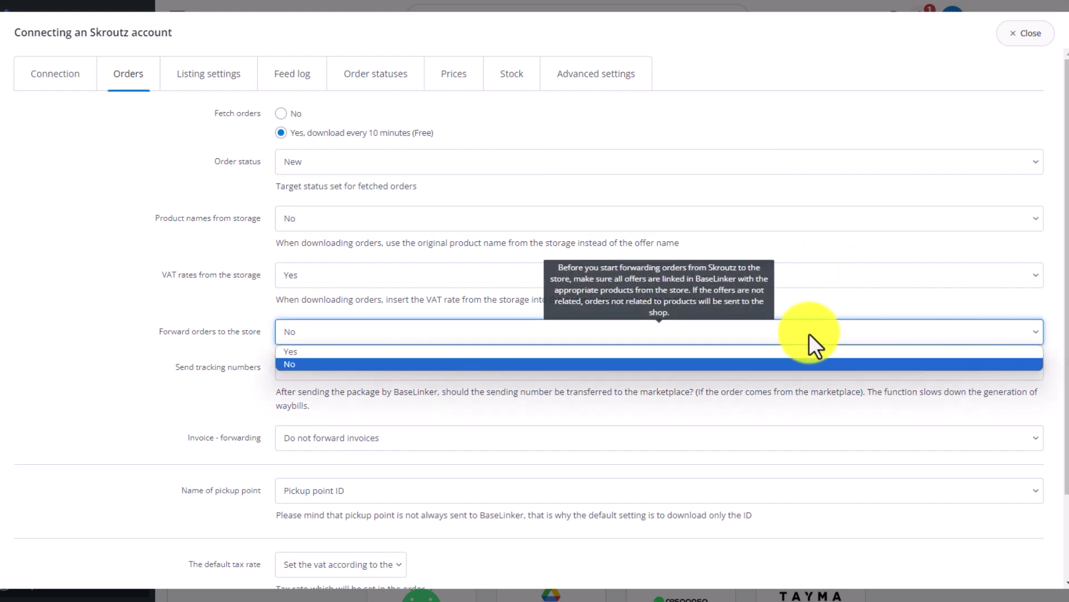
click(808, 349)
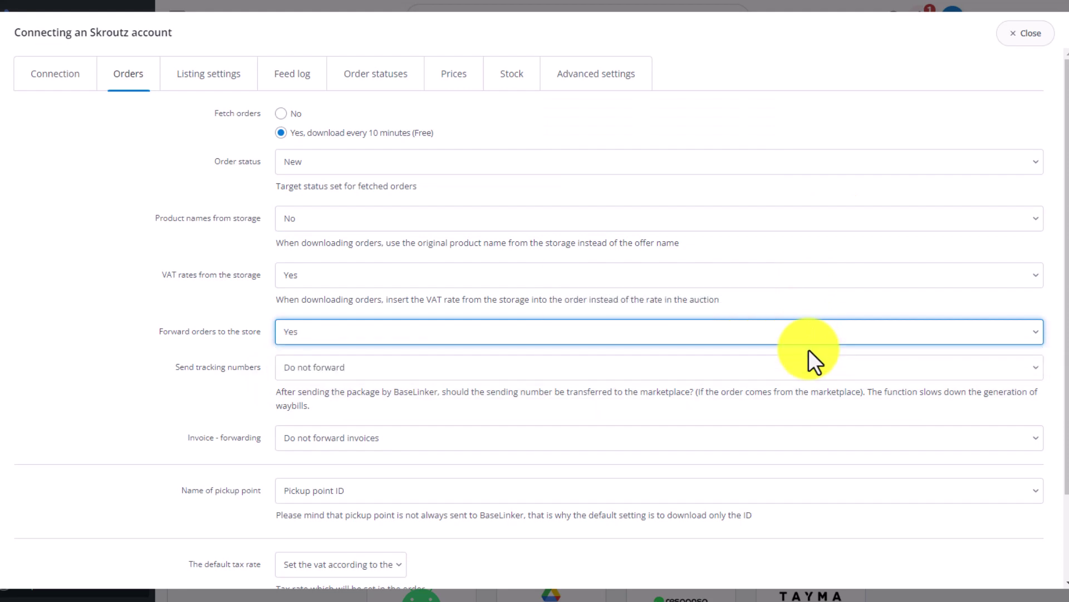
scroll(809, 349, down, 3)
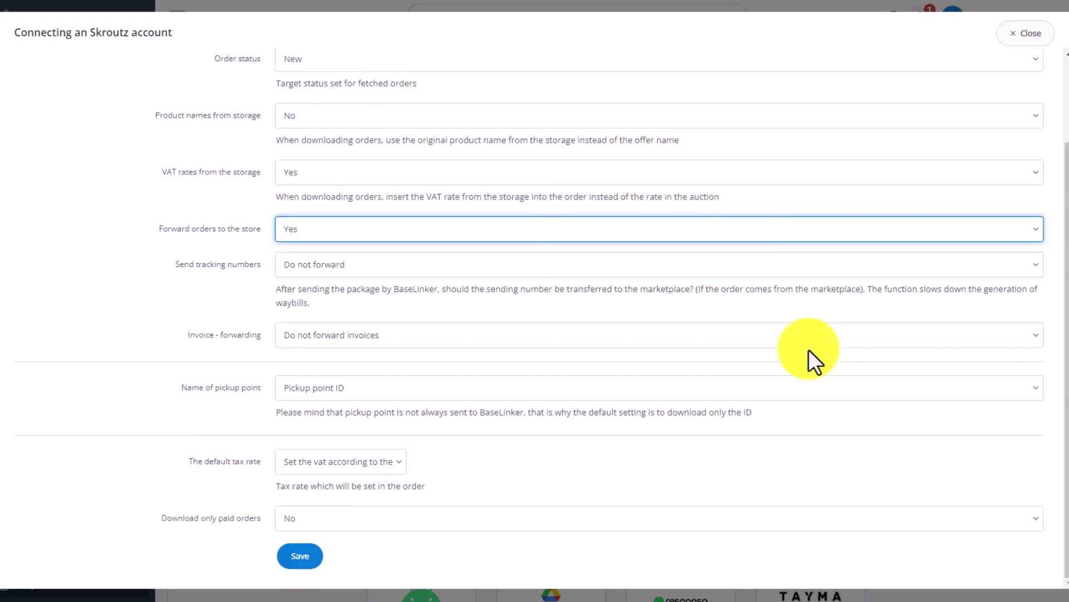
click(755, 335)
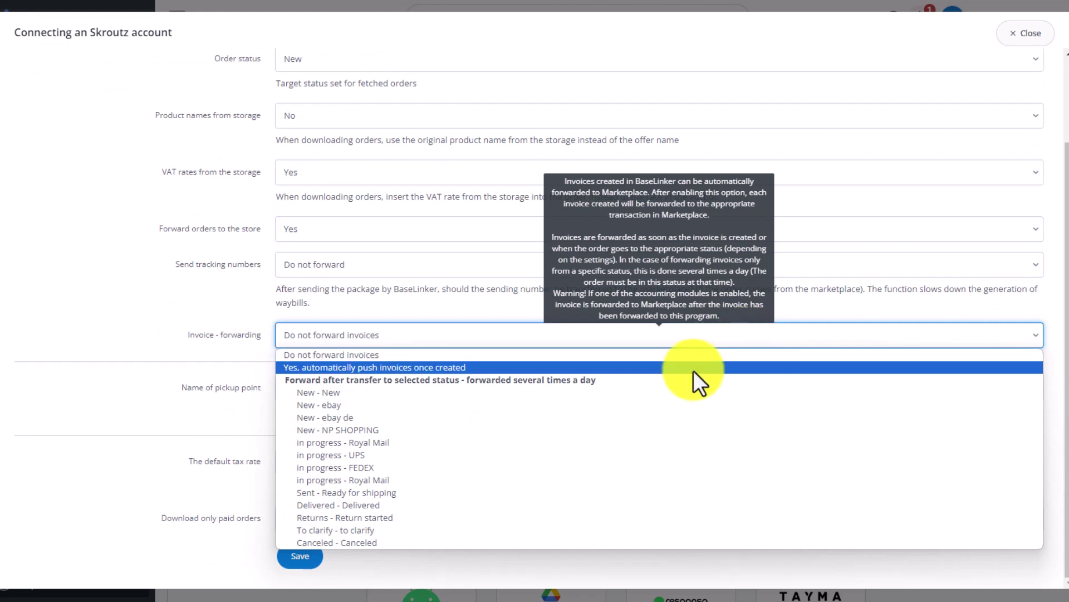
click(694, 367)
scroll(694, 371, up, 2)
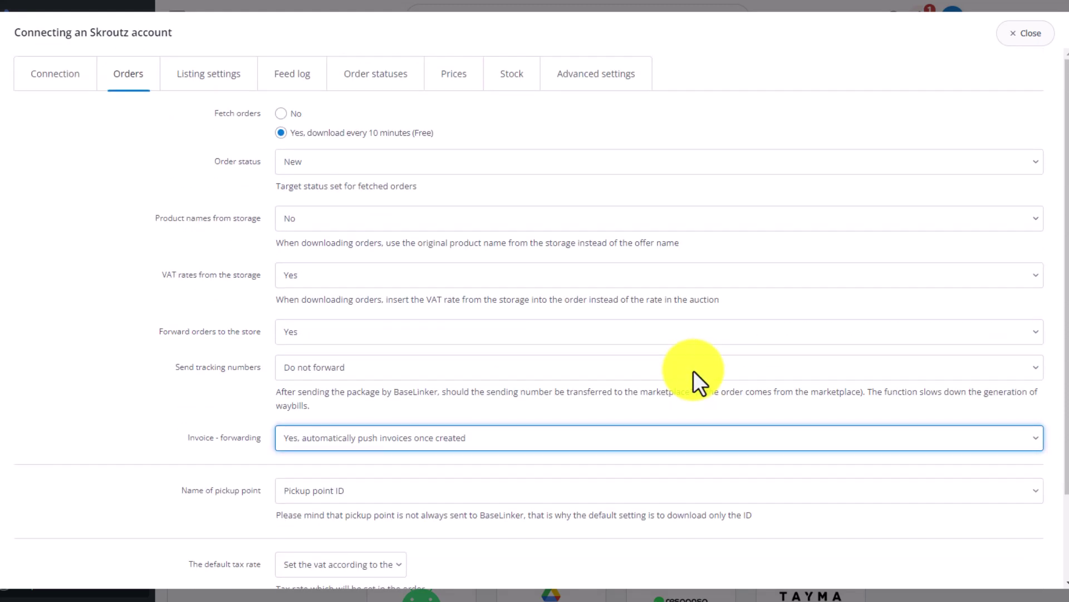
- Scroll through the Skroutz listing settings to review offer file, category, warehouse, price and gallery options
click(200, 74)
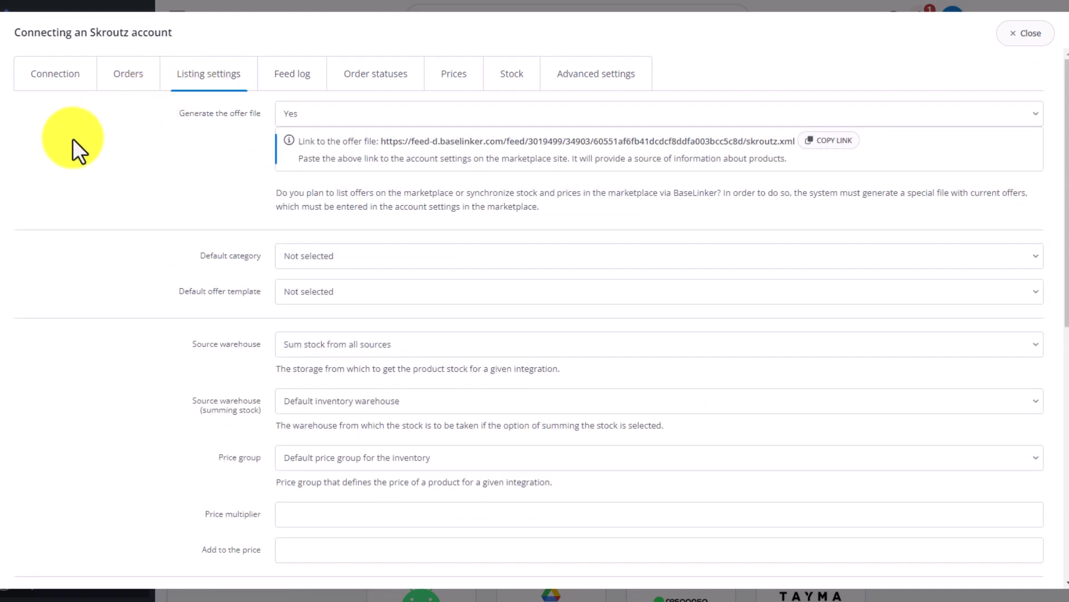
scroll(72, 138, down, 1)
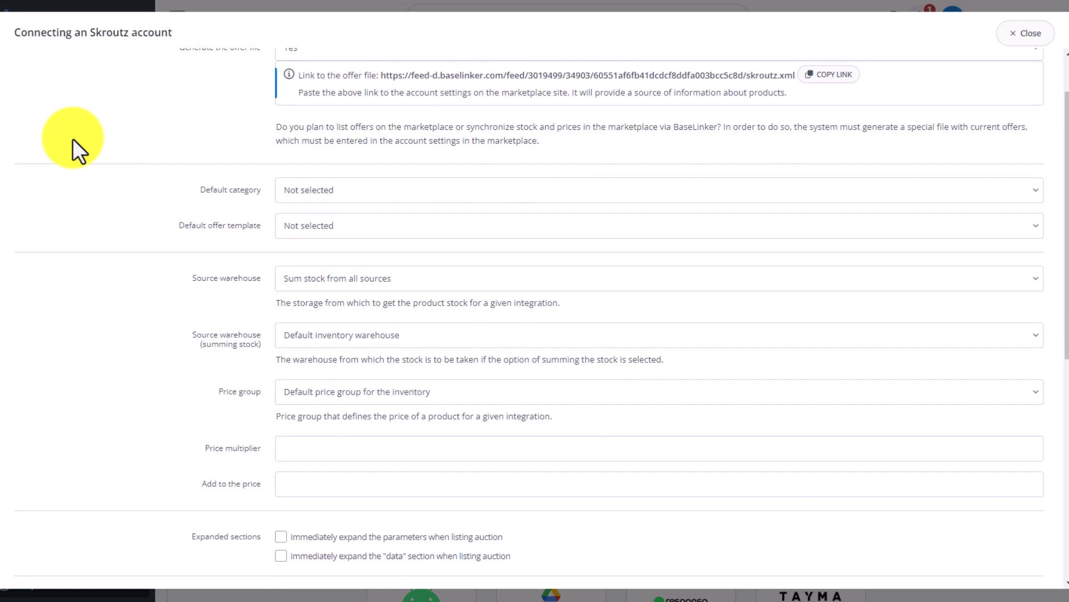
scroll(73, 137, down, 1)
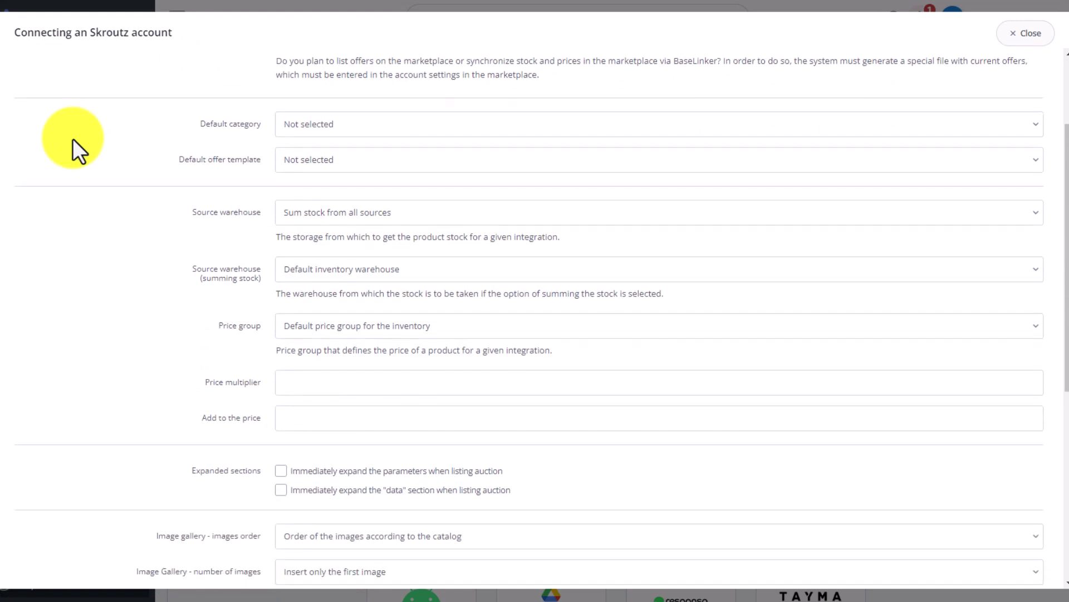
scroll(73, 139, down, 1)
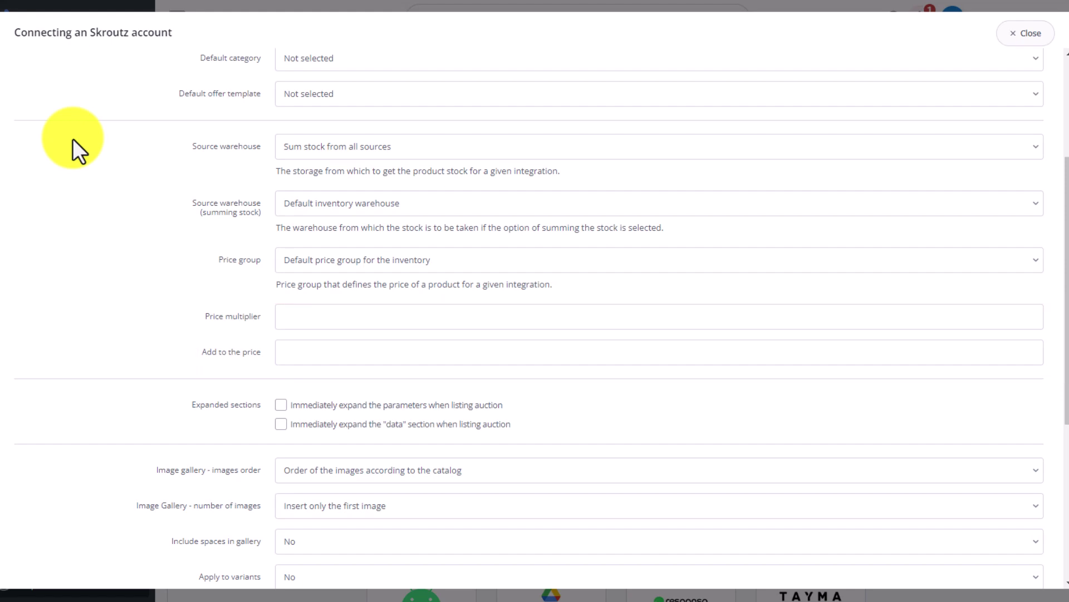
scroll(73, 138, up, 3)
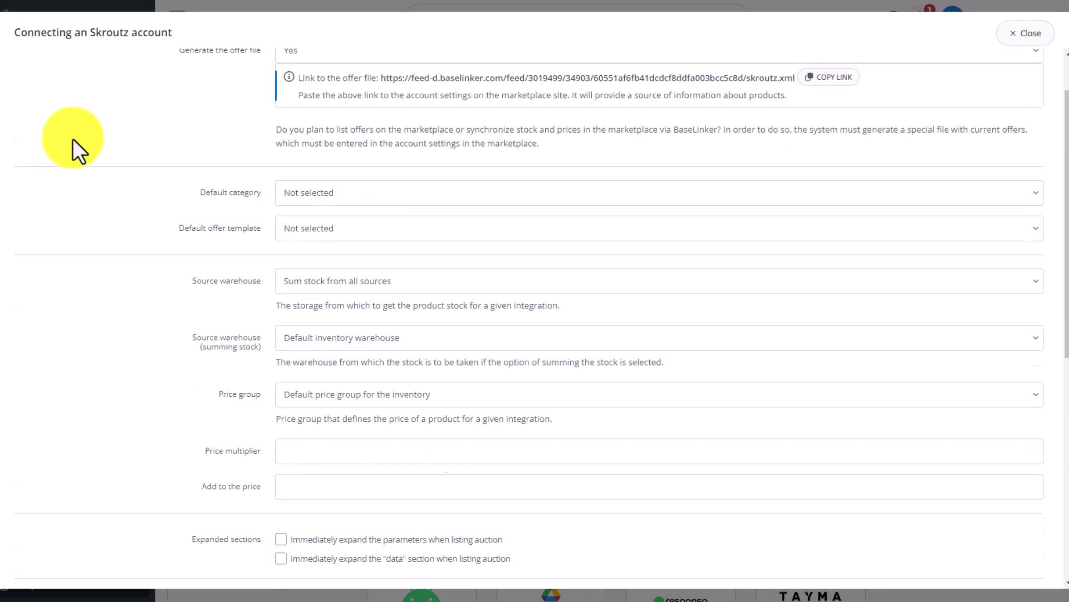
- Set price sync to 'Synchronization every 24 hours (Free)' with Price 0 left as 'Do not do anything'
click(292, 84)
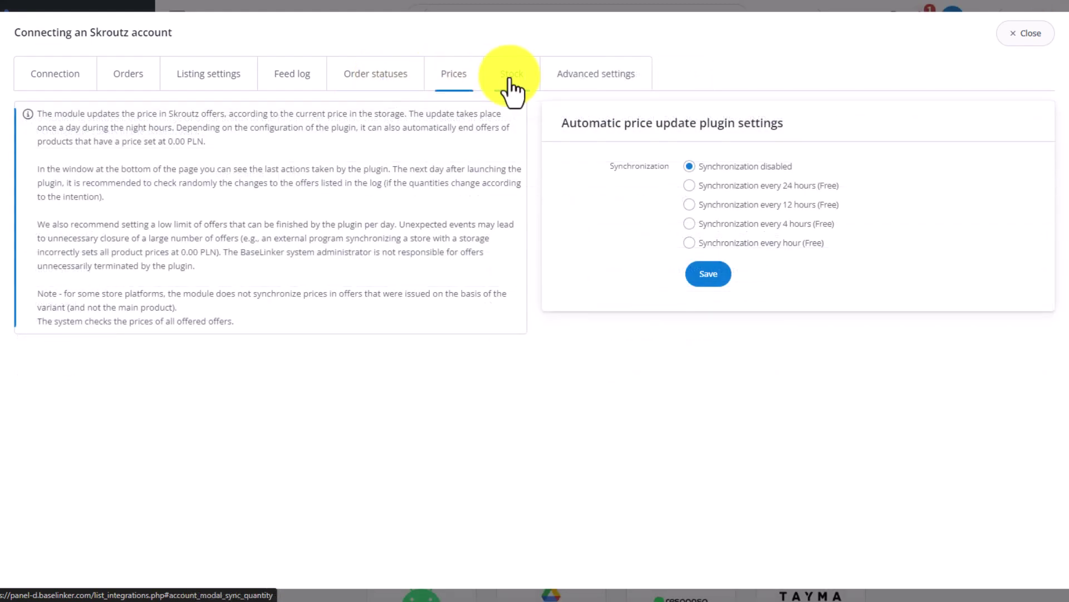
click(811, 187)
click(947, 276)
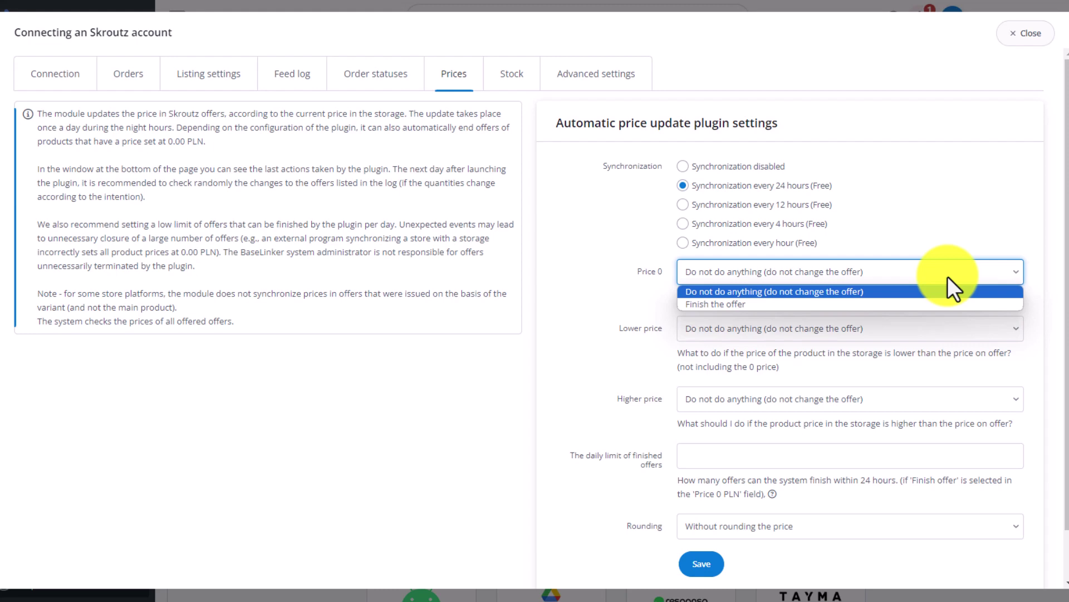
click(947, 276)
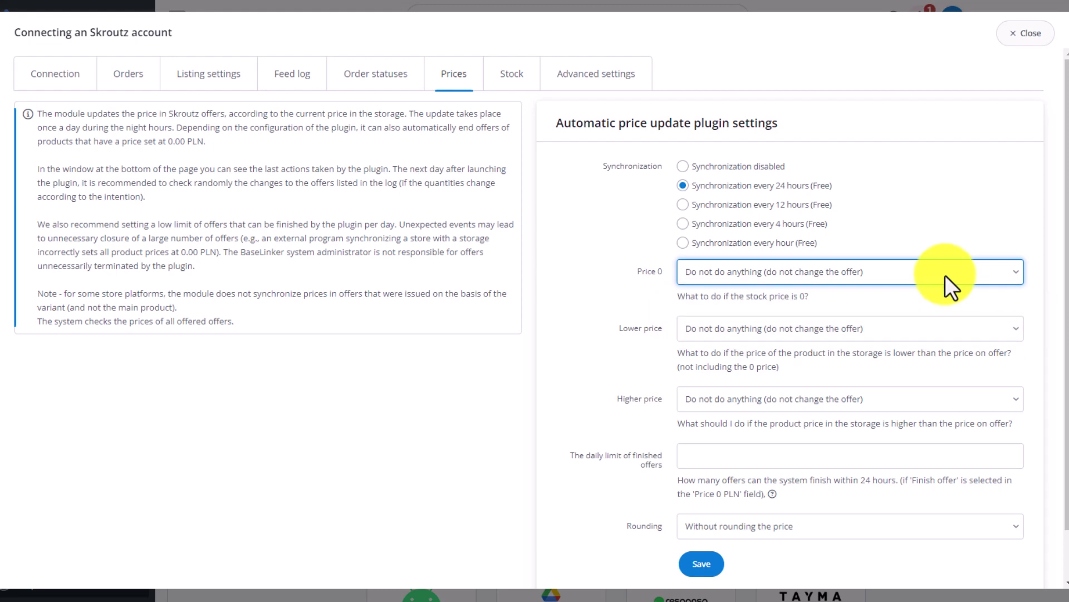
- Set Skroutz stock sync to 'Synchronization every 8 hours (Free)' with empty stock 'Do not do anything'
click(520, 78)
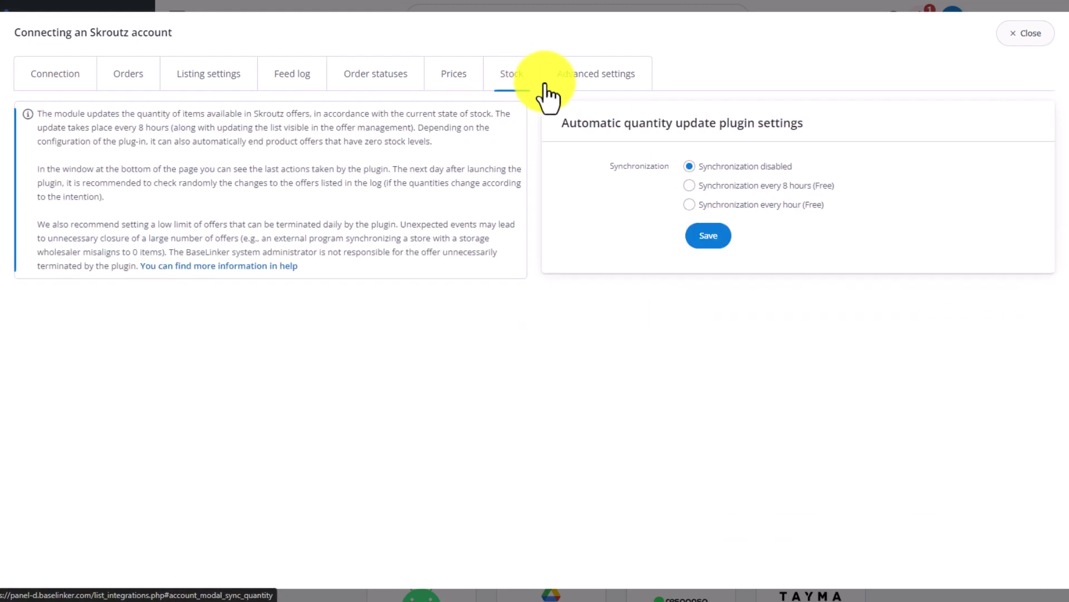
click(821, 186)
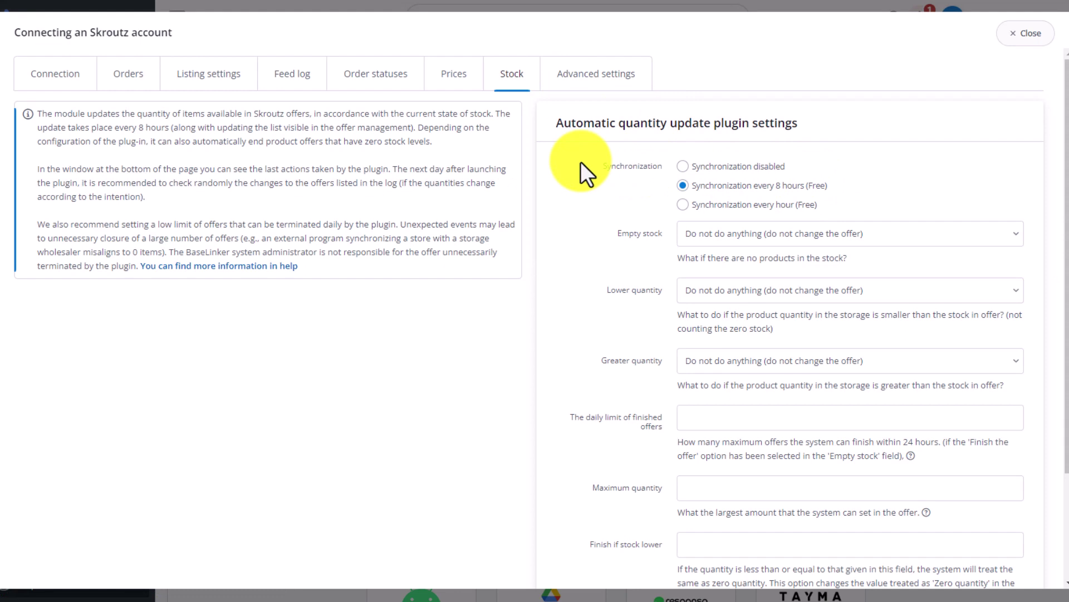
click(963, 233)
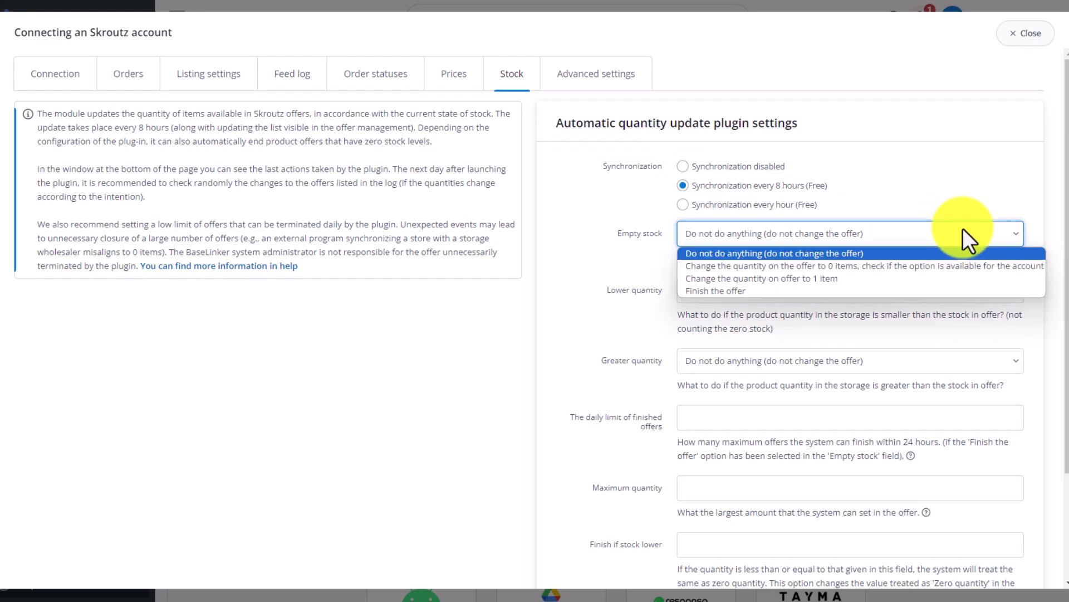
click(963, 228)
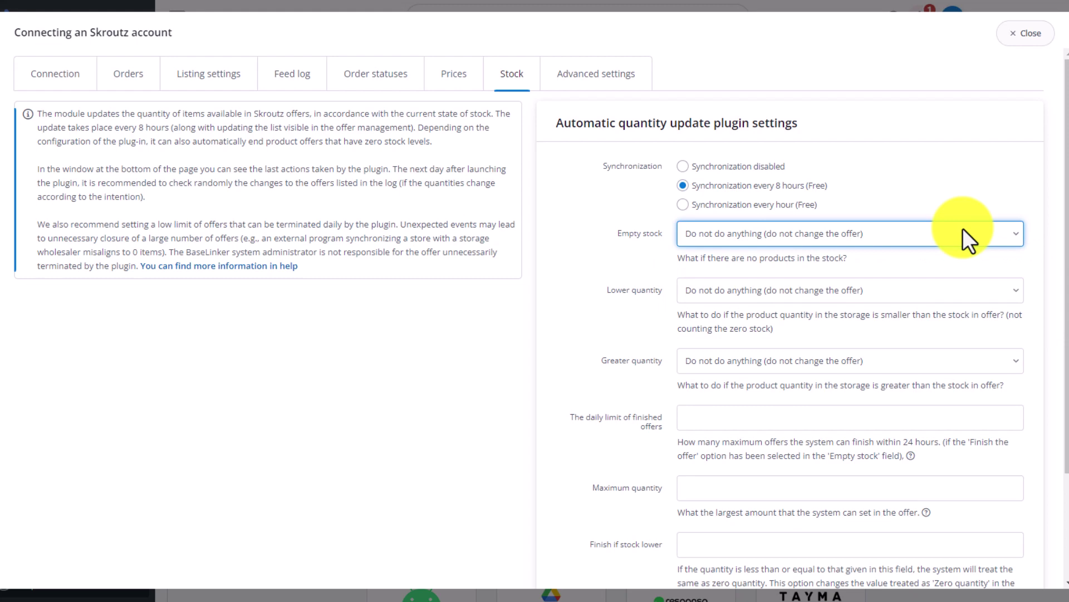